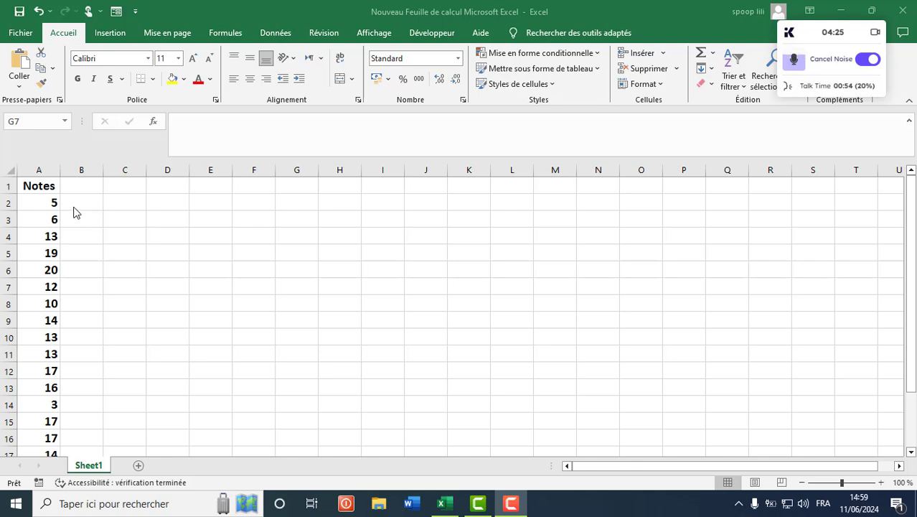
Step: Examine the grades in the Notes column, from the header in A1 down to A20
click(48, 203)
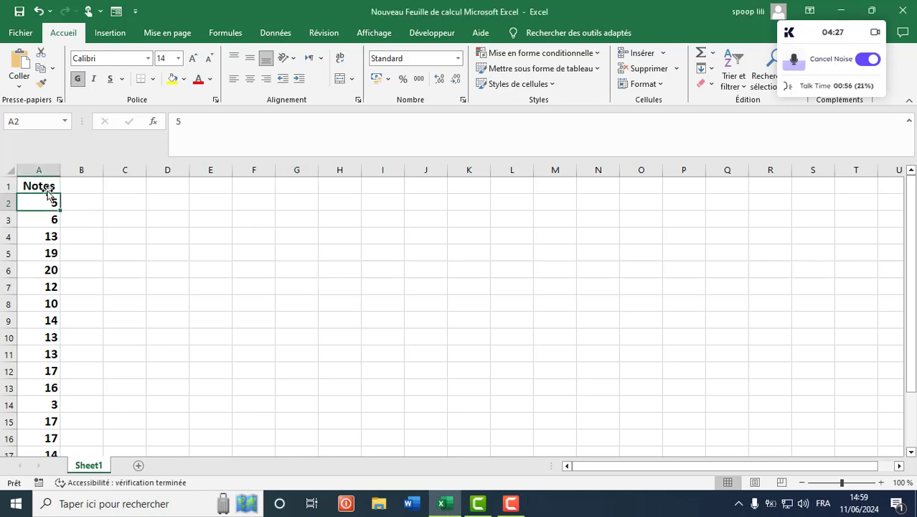
drag(51, 199, 37, 432)
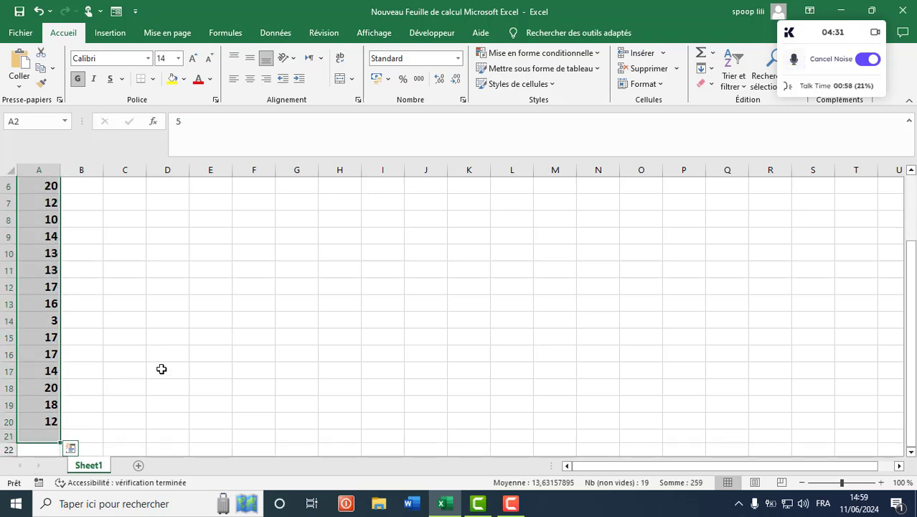
drag(913, 359, 914, 298)
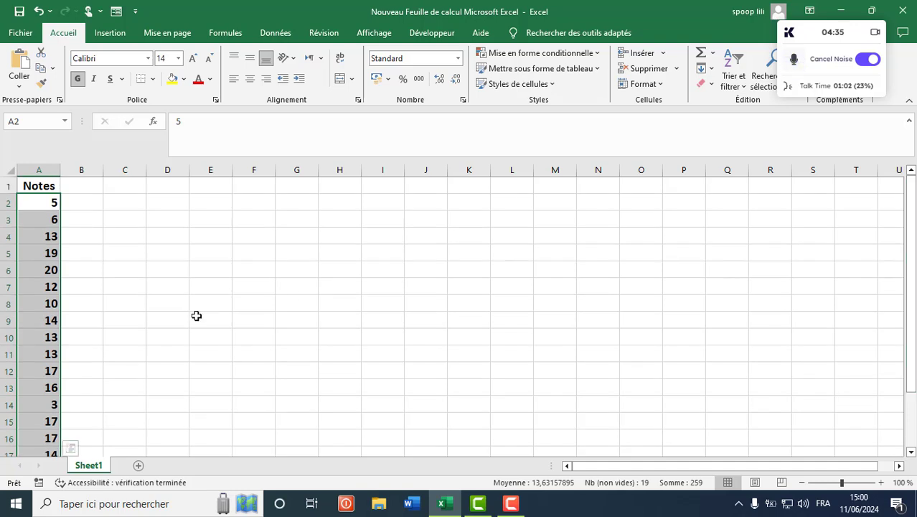
click(144, 257)
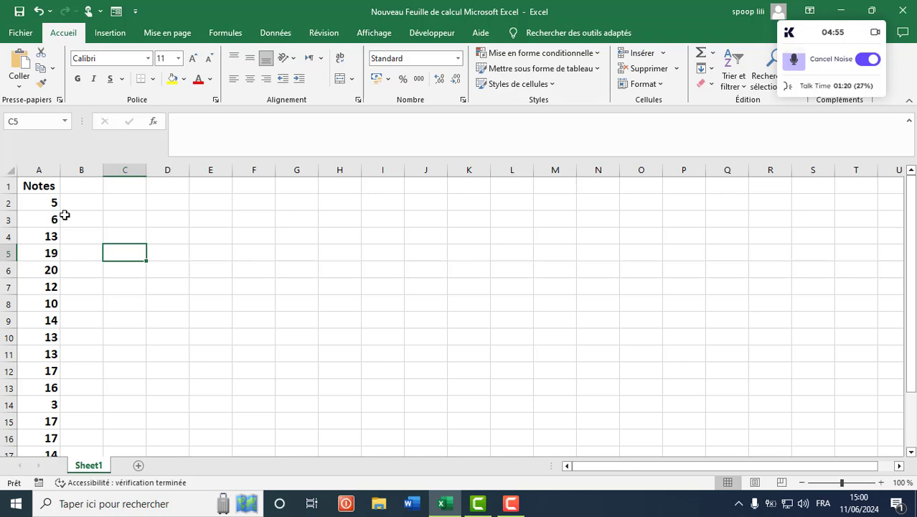
drag(39, 185, 53, 286)
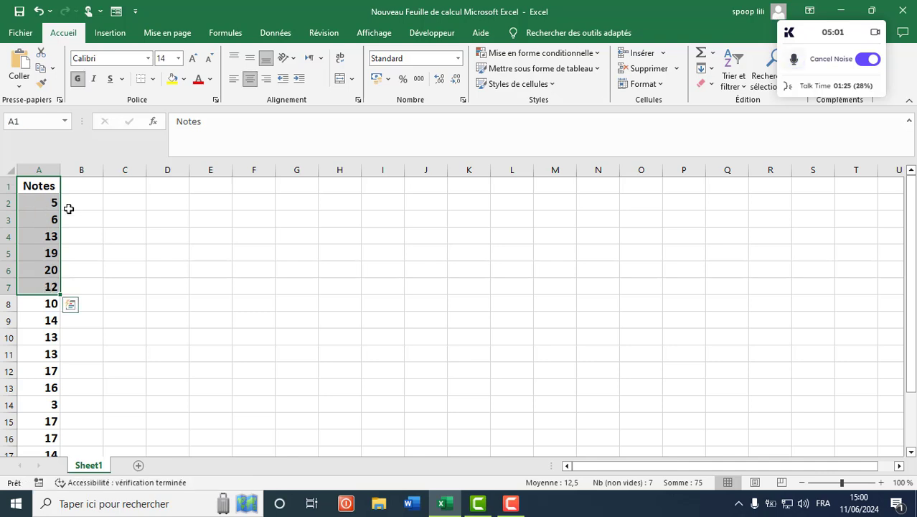
click(43, 207)
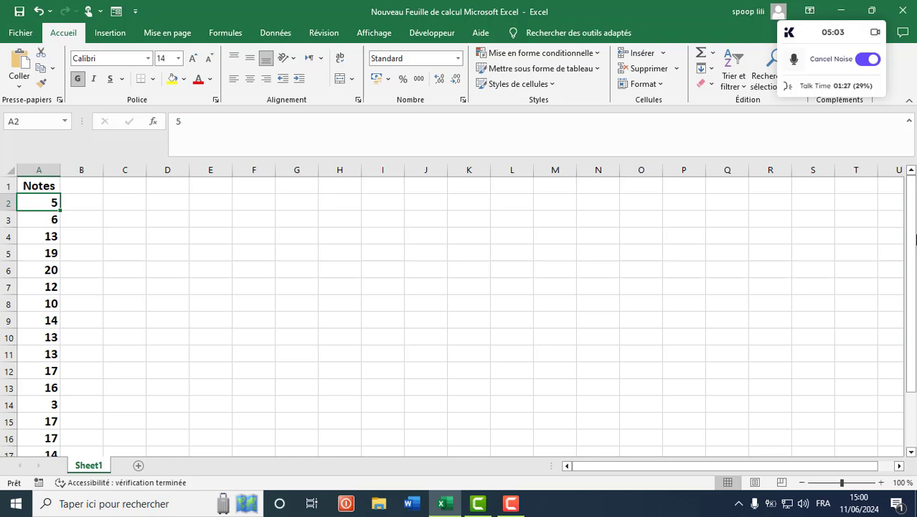
drag(914, 239, 913, 293)
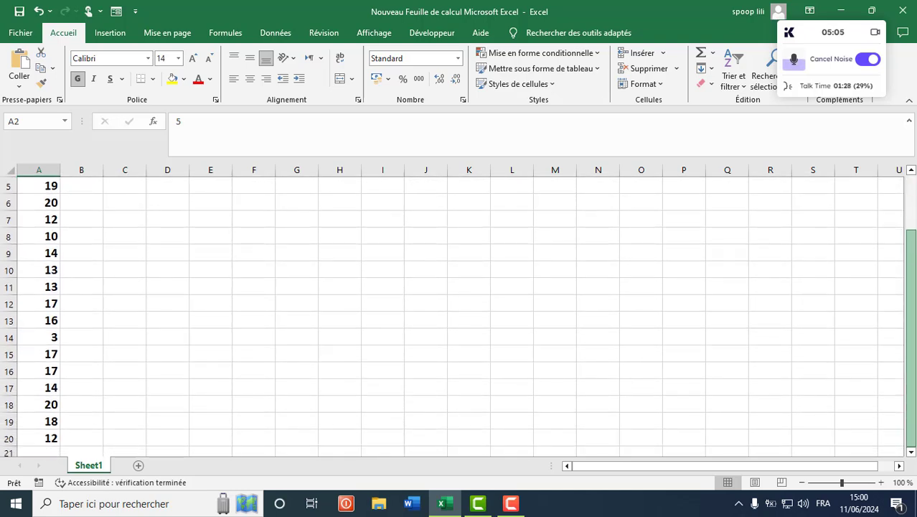
click(6, 438)
drag(913, 370, 913, 365)
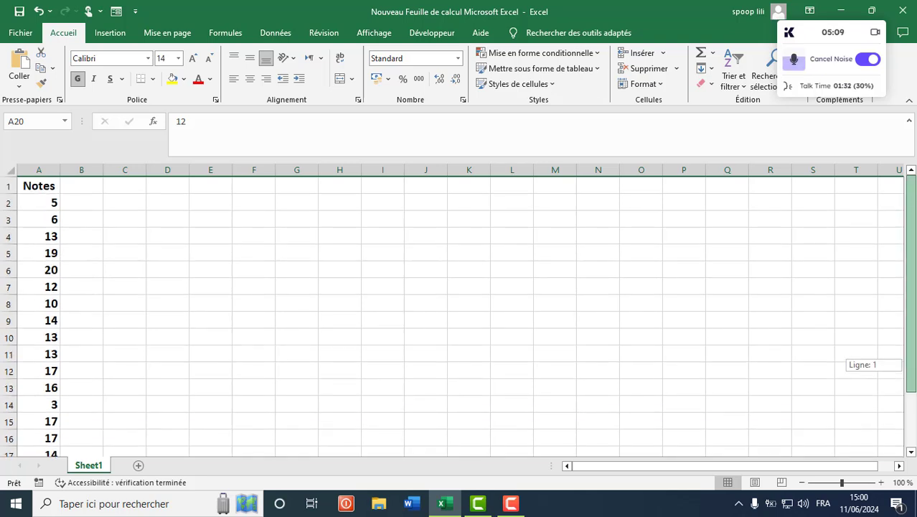
click(247, 266)
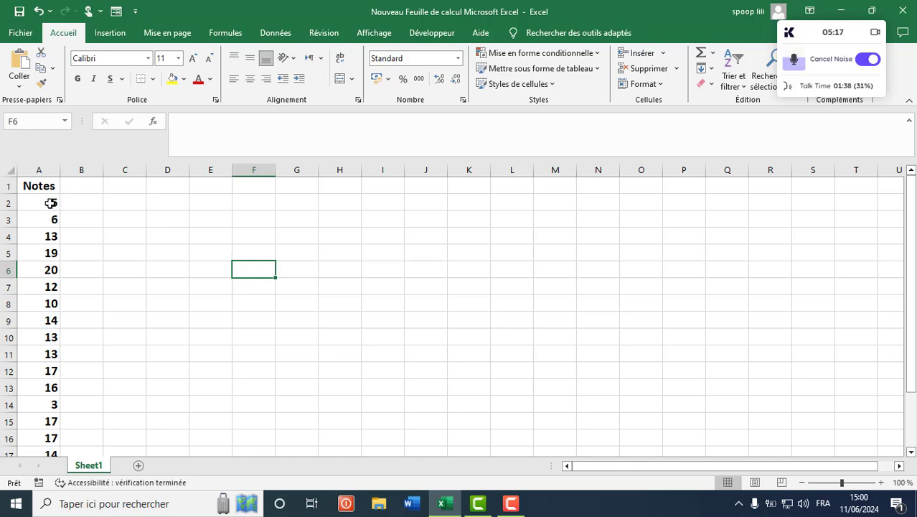
Step: Insert a statistical histogram chart from the grades in column A, starting at A2 without the header
drag(51, 203, 45, 437)
drag(912, 317, 915, 245)
click(113, 36)
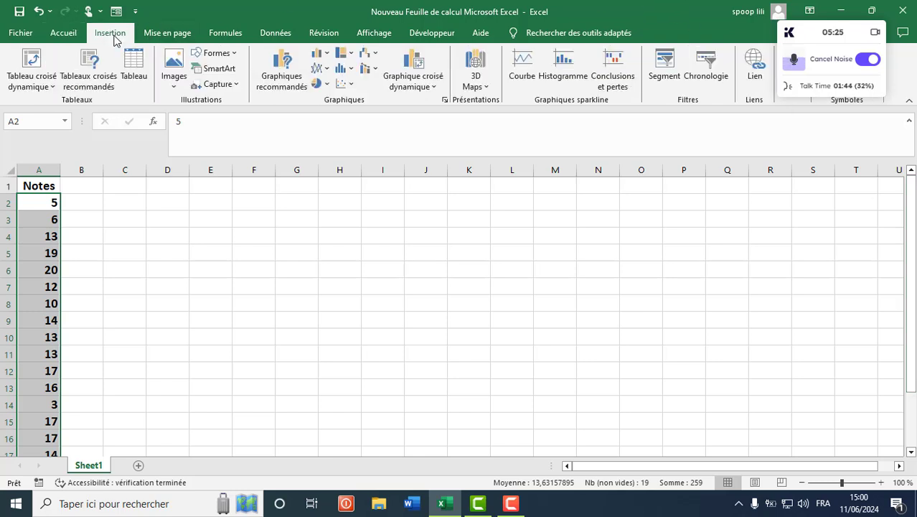
click(350, 69)
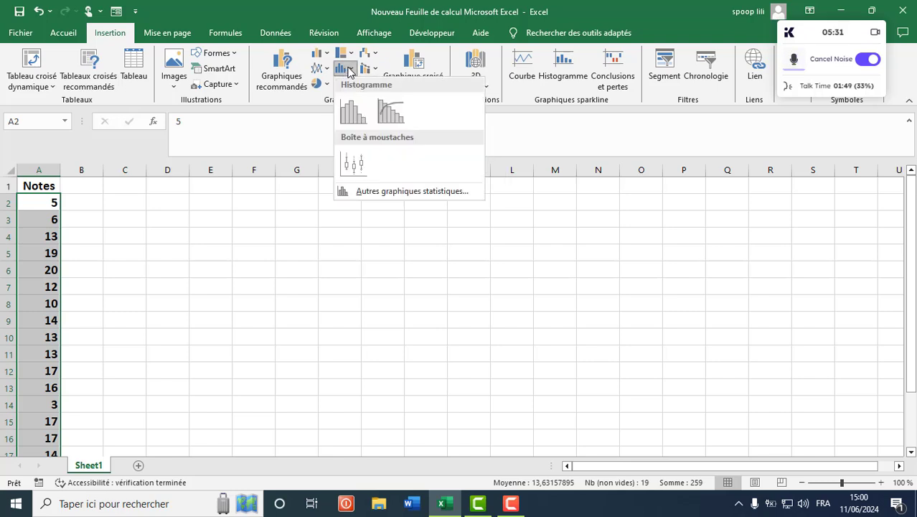
click(352, 115)
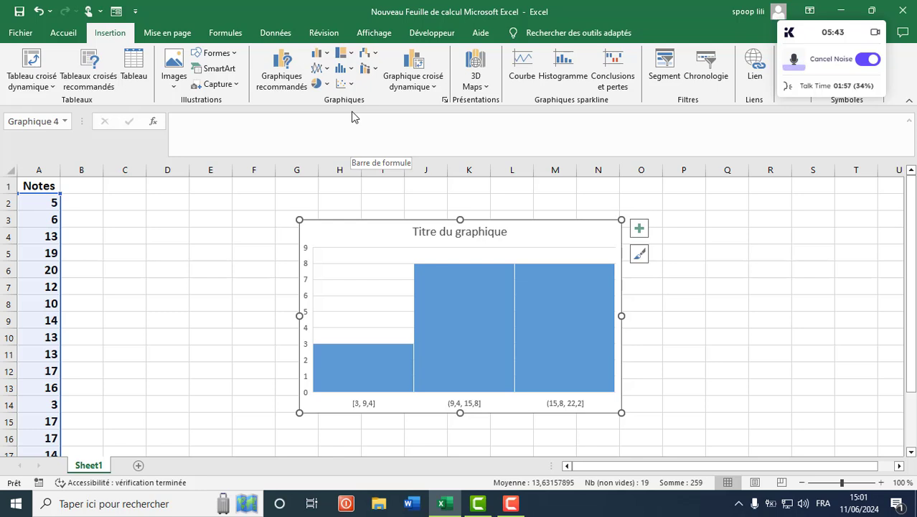
mouse_move(494, 287)
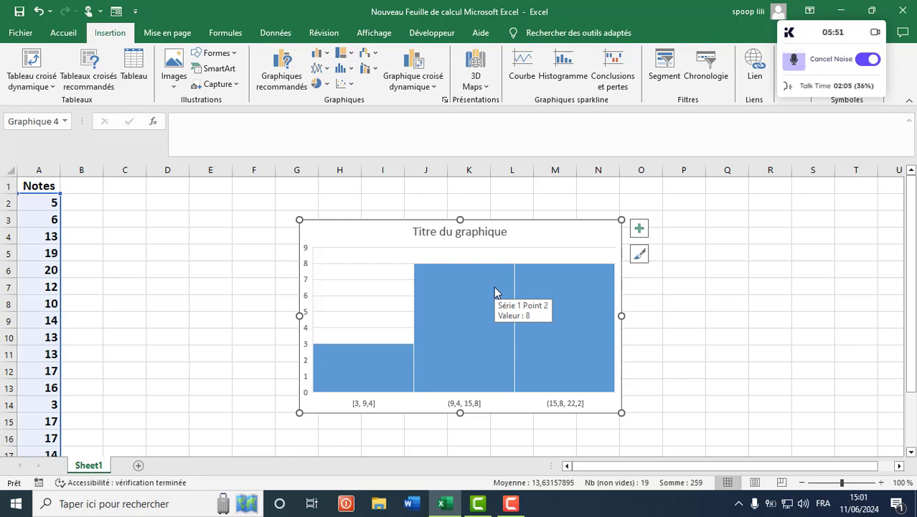
Step: Open the additional axis options for the histogram's horizontal axis
click(561, 237)
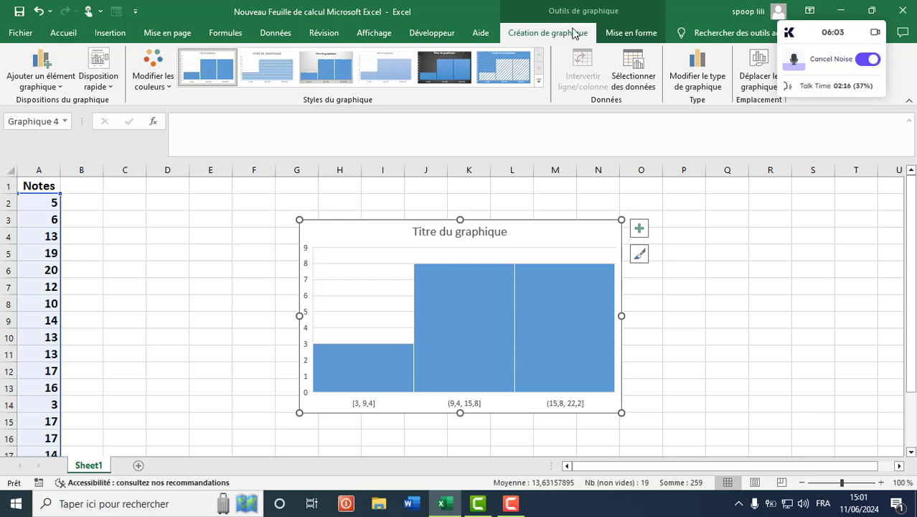
click(614, 34)
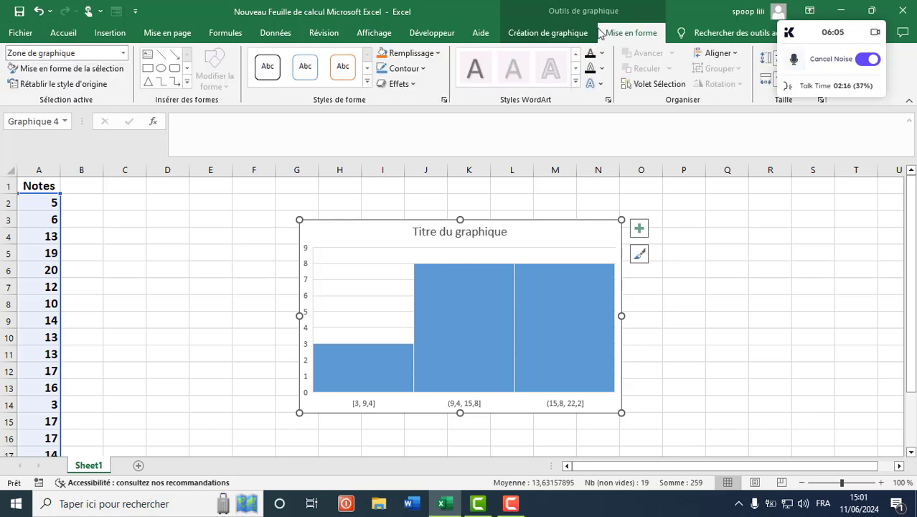
click(557, 34)
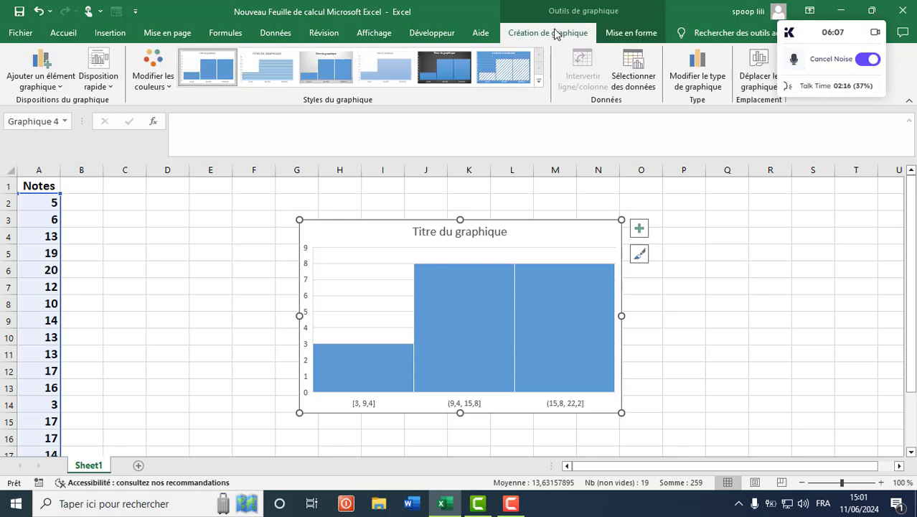
click(51, 90)
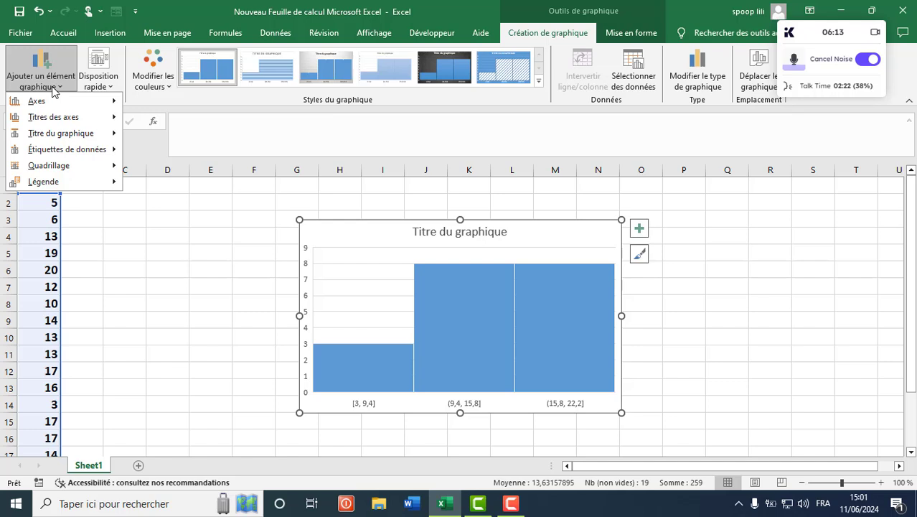
mouse_move(62, 104)
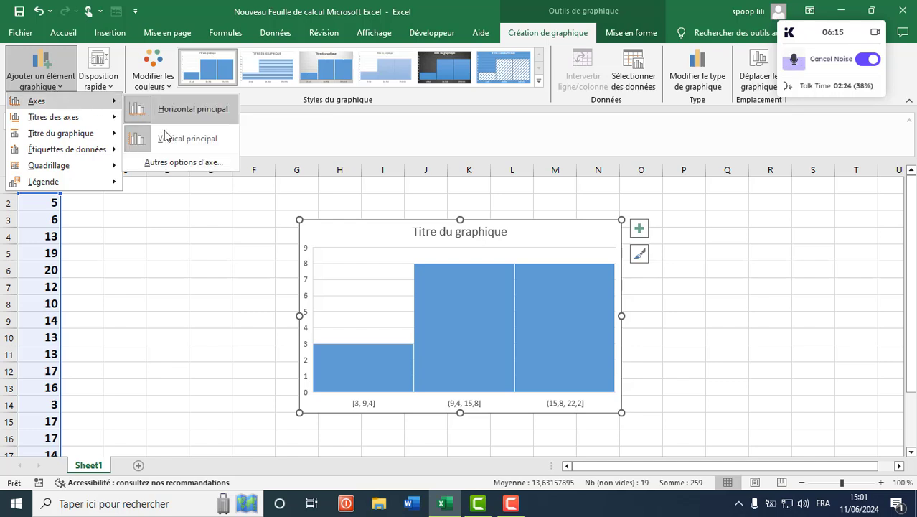
click(164, 163)
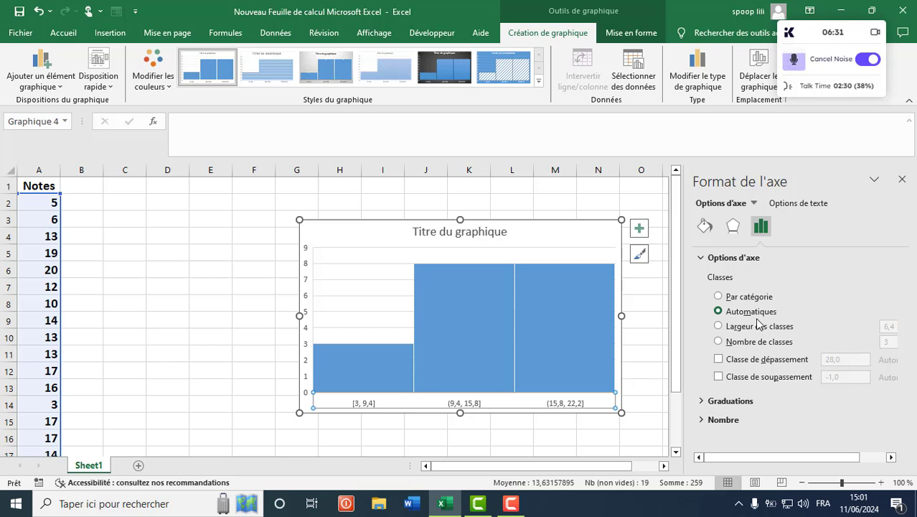
Step: Try a bin width of 4 on the horizontal axis, and then a fixed number of 4 bins
click(719, 326)
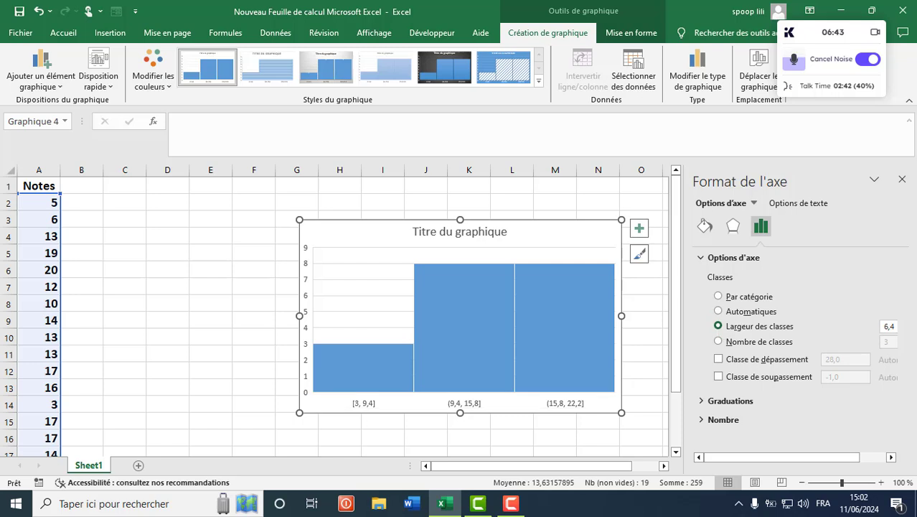
click(890, 327)
double_click(890, 327)
text(4)
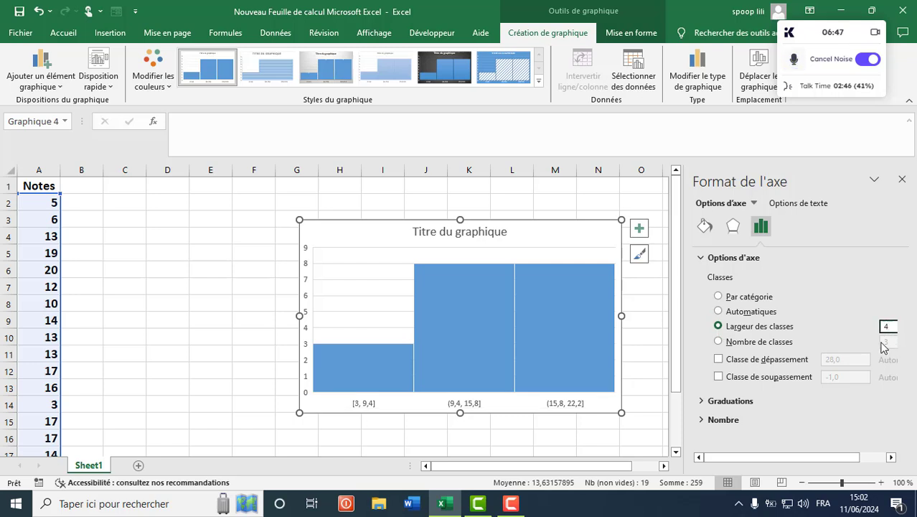
click(778, 343)
click(889, 342)
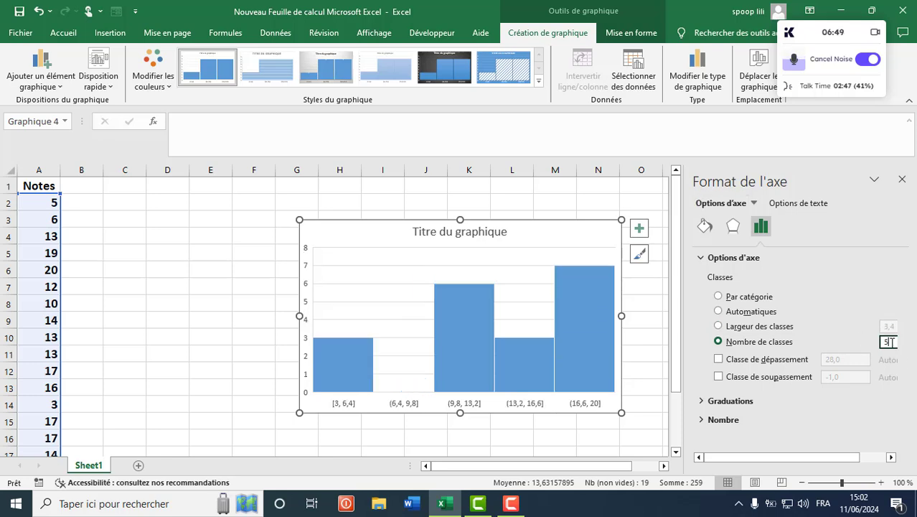
text(4)
key(Return)
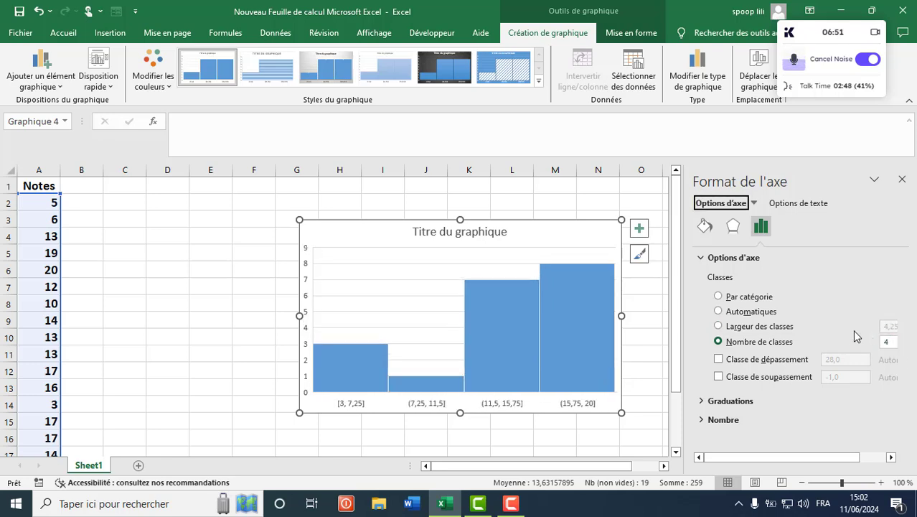
Step: Group the histogram's horizontal axis by bin width and set the width to 4
click(723, 328)
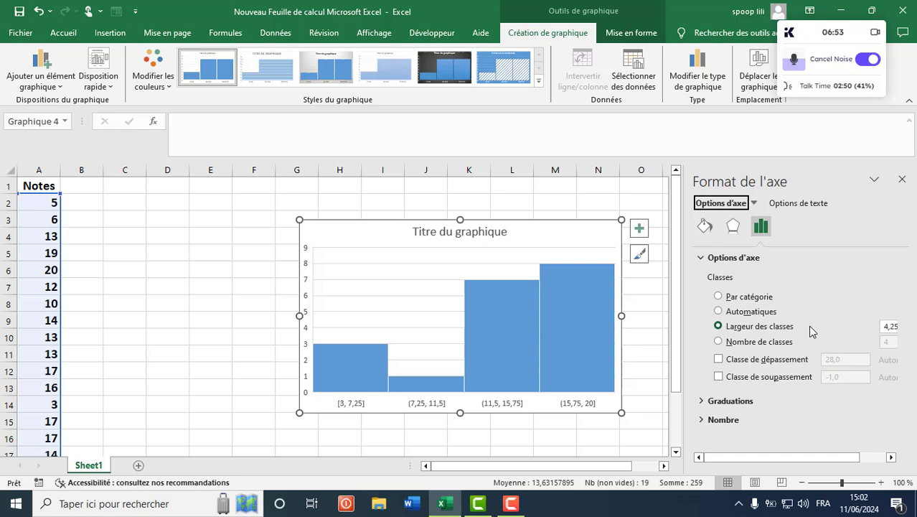
click(890, 325)
double_click(893, 326)
text(0)
key(Return)
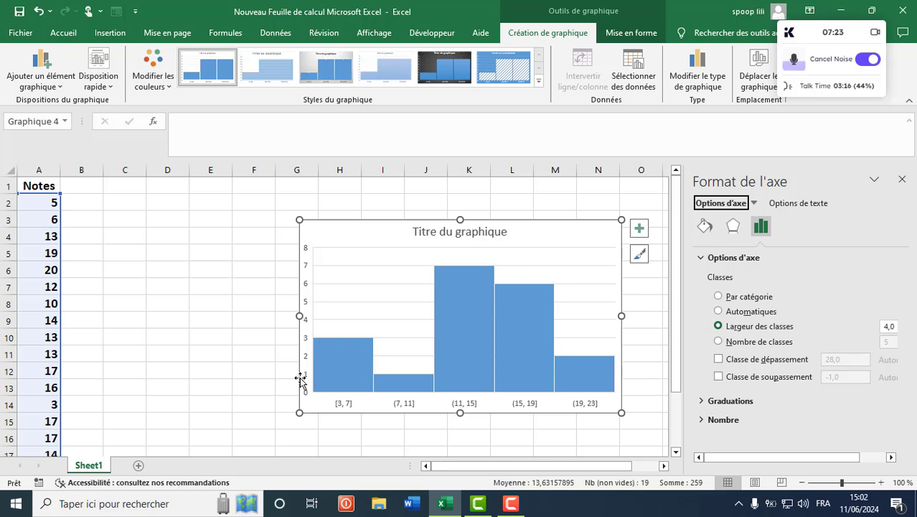
mouse_move(316, 388)
mouse_move(530, 326)
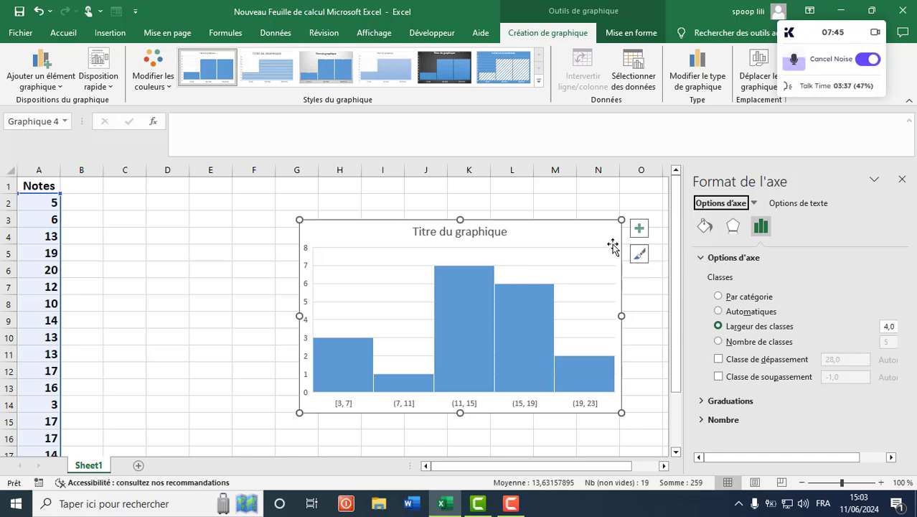
Step: Add a primary horizontal axis title to the histogram and set its text to NOTES
click(57, 87)
mouse_move(61, 120)
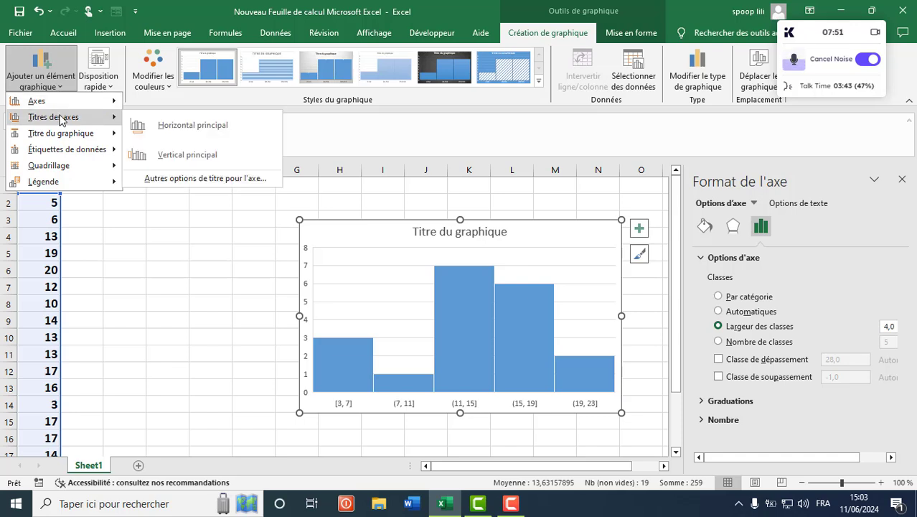
click(143, 125)
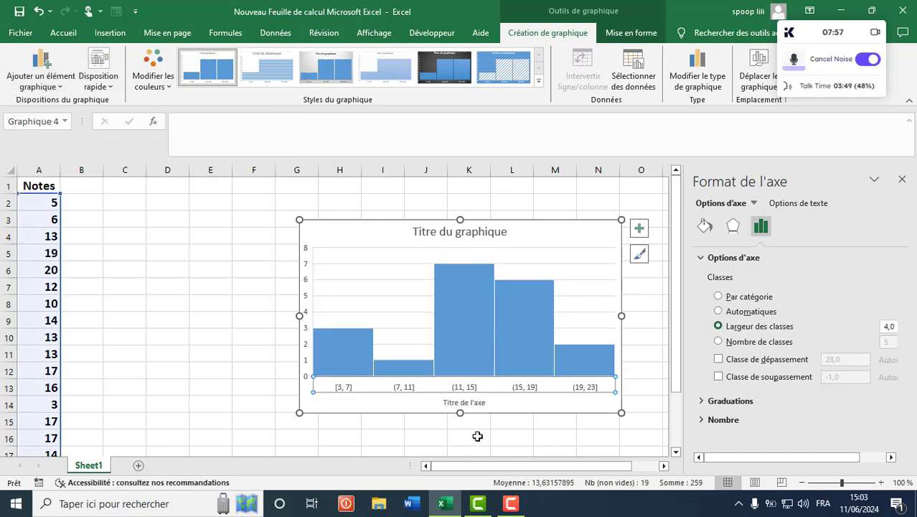
click(480, 403)
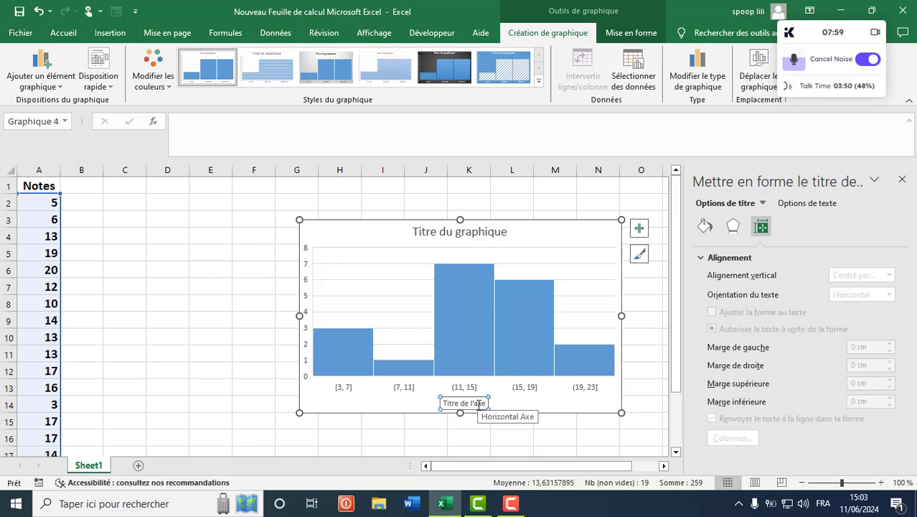
click(52, 89)
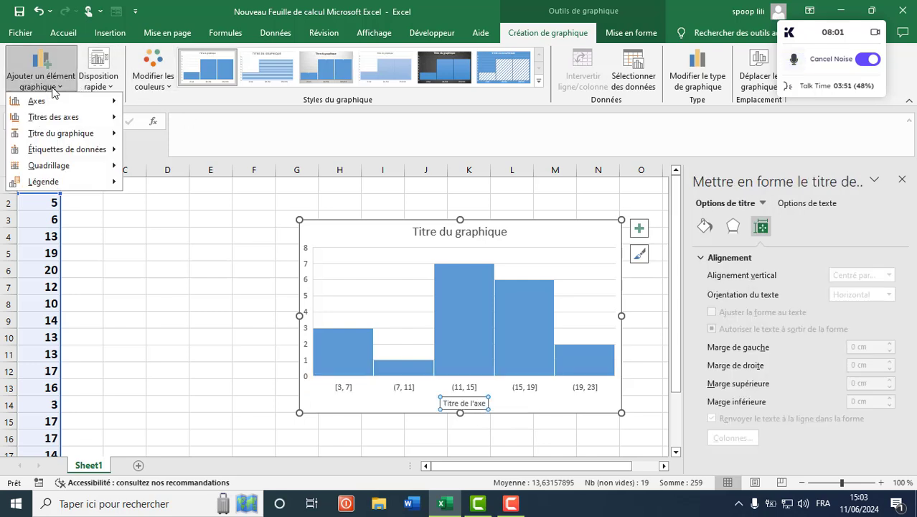
mouse_move(61, 118)
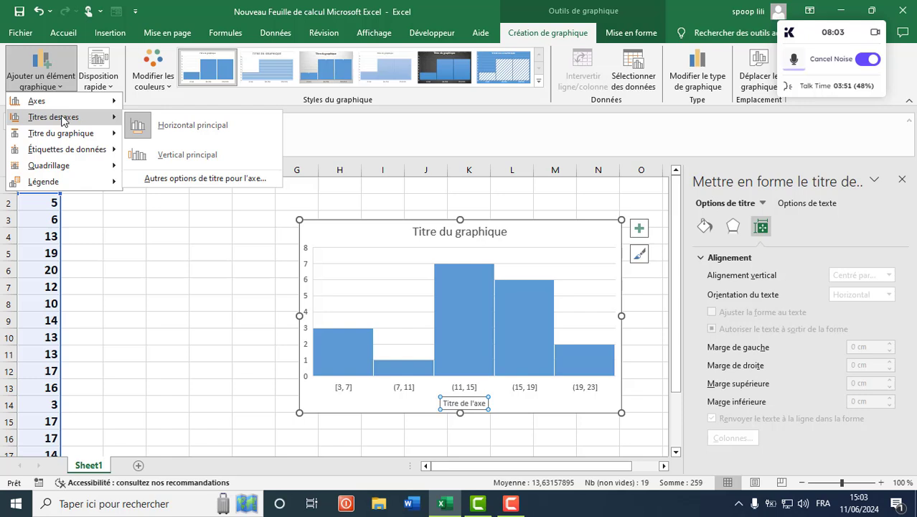
click(480, 404)
triple_click(479, 403)
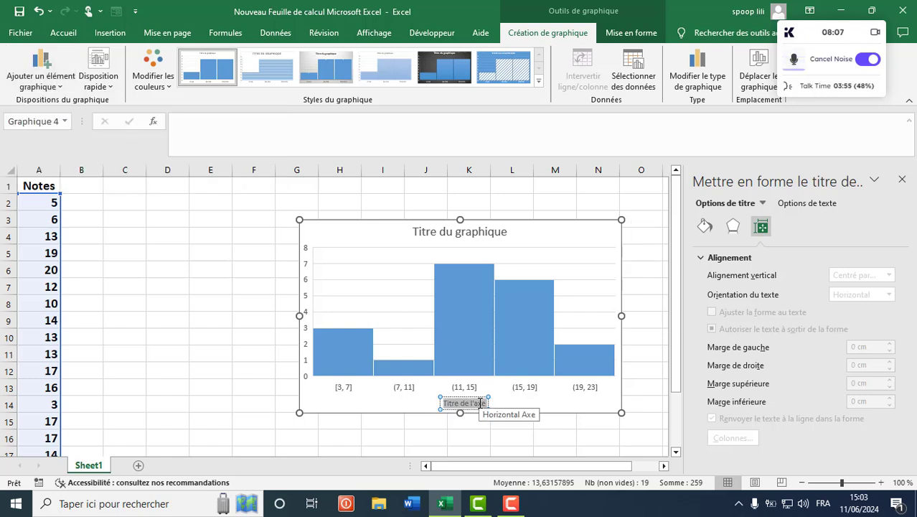
text(NOTES)
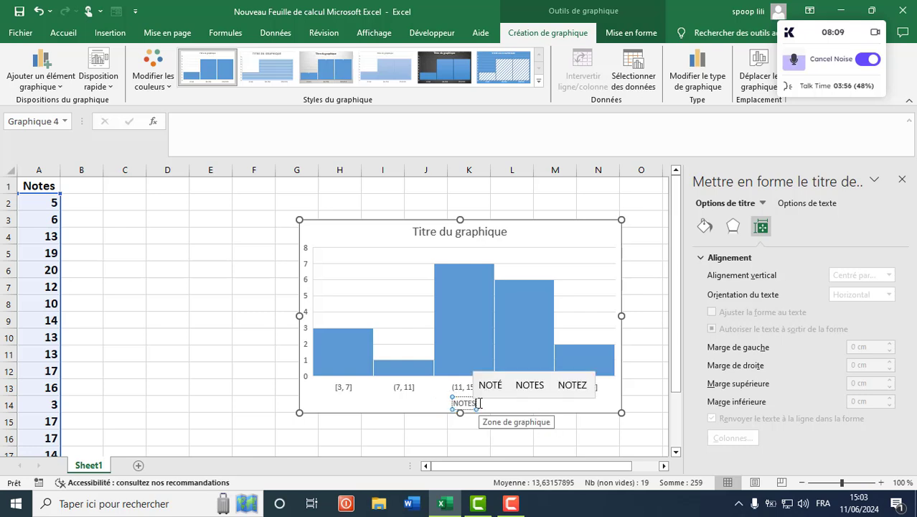
click(241, 303)
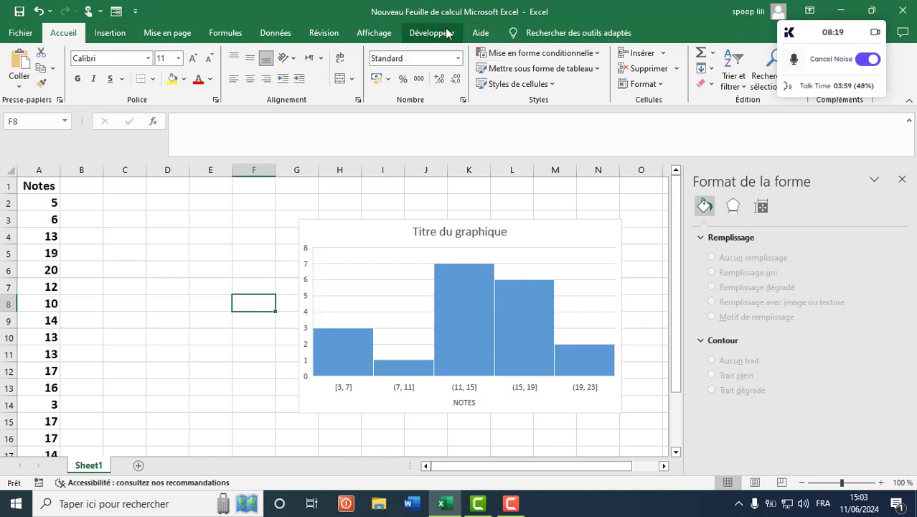
Step: Add a primary vertical axis title to the histogram and set its text to NOMBRE D ETUDIANTS
click(536, 244)
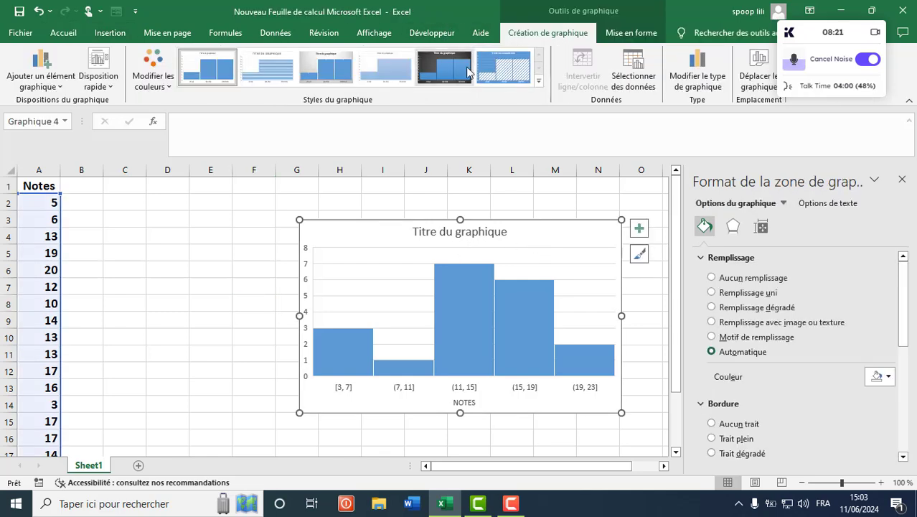
click(43, 79)
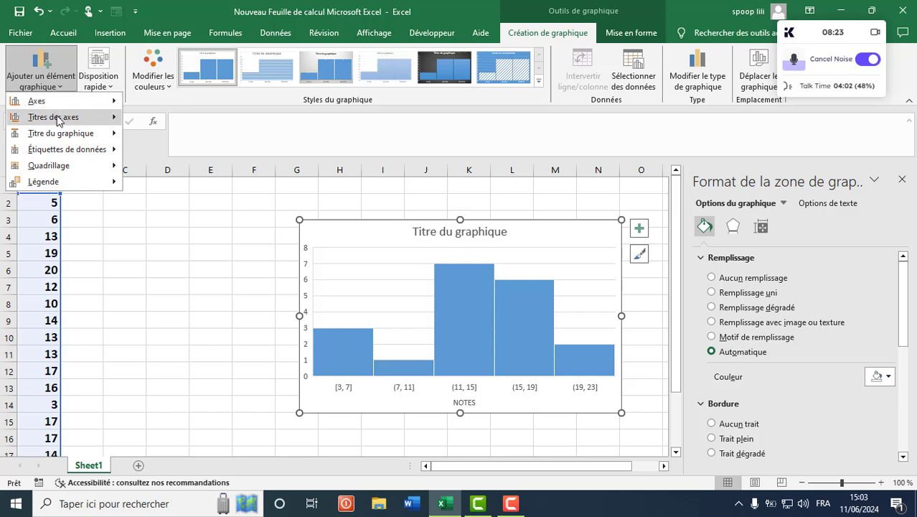
mouse_move(59, 120)
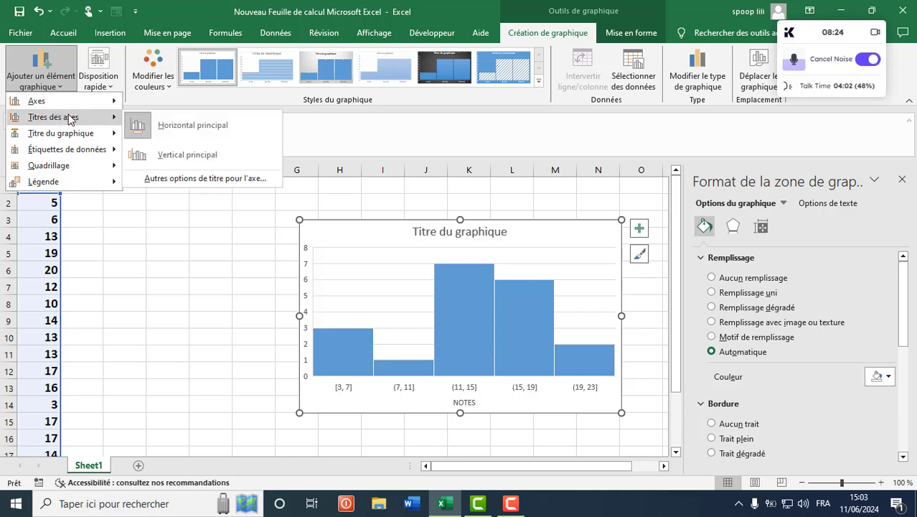
click(153, 157)
click(308, 317)
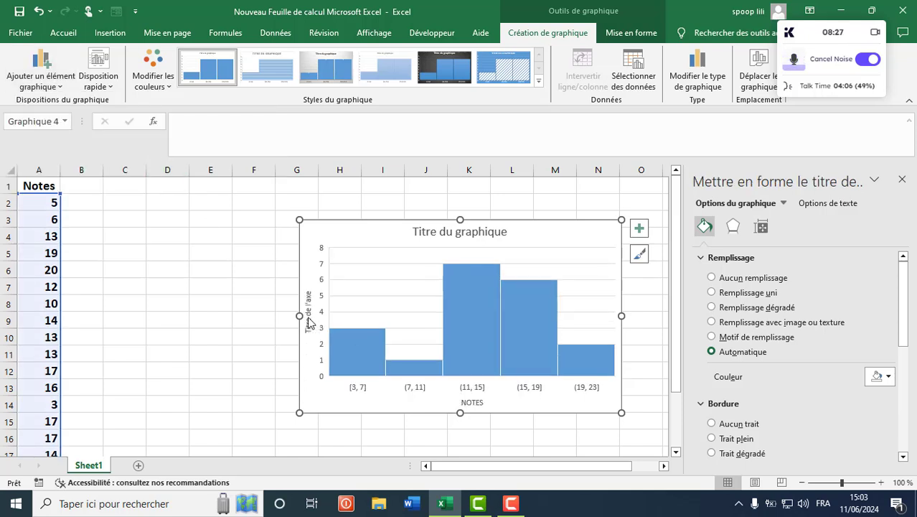
triple_click(309, 317)
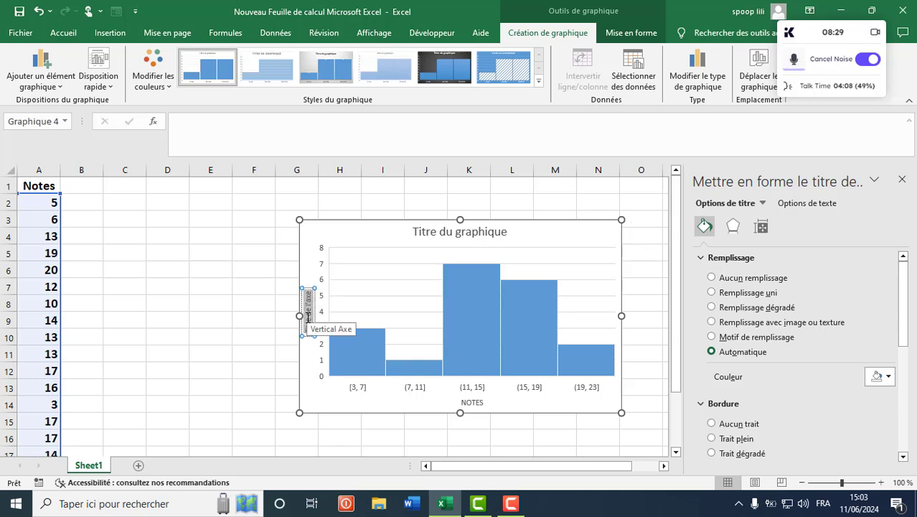
text(NOMBR)
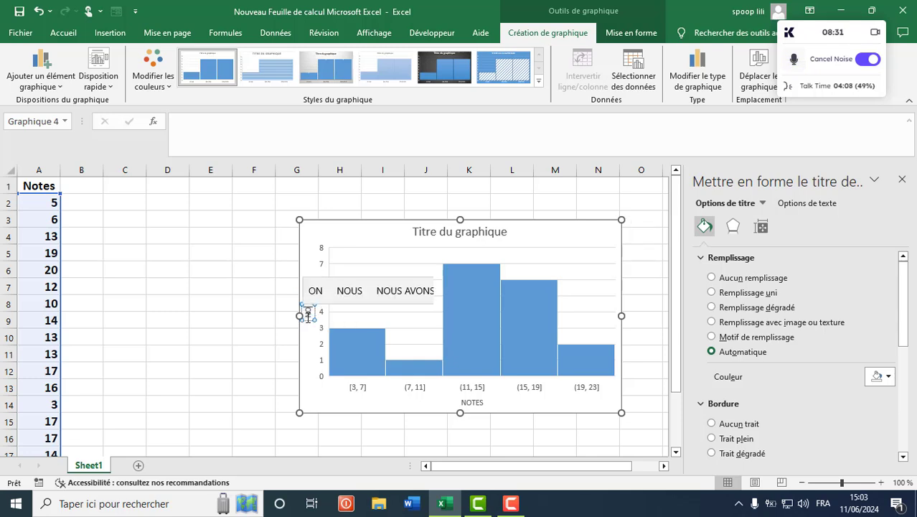
text(E D)
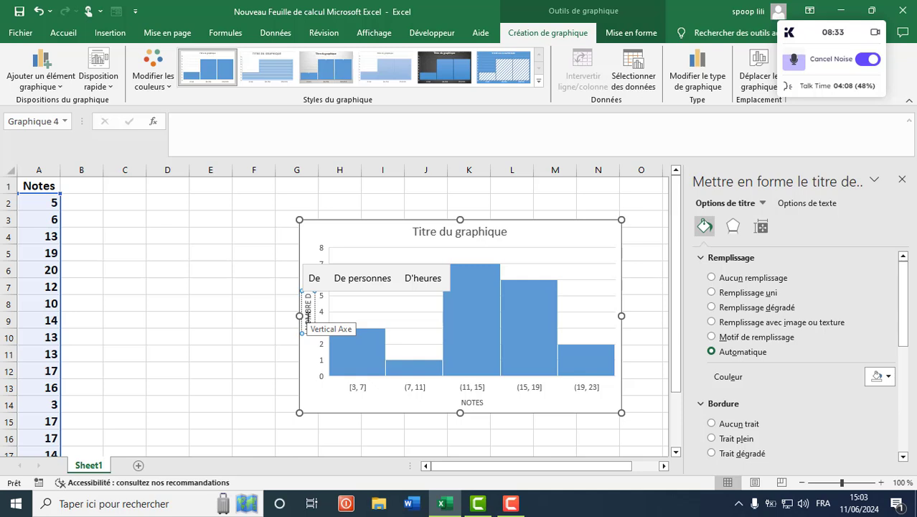
text('ETUDIANTS)
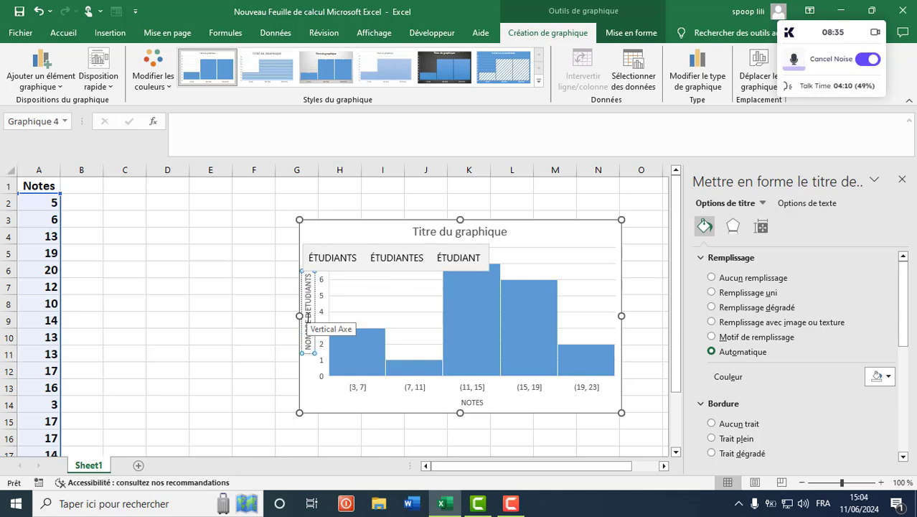
click(273, 335)
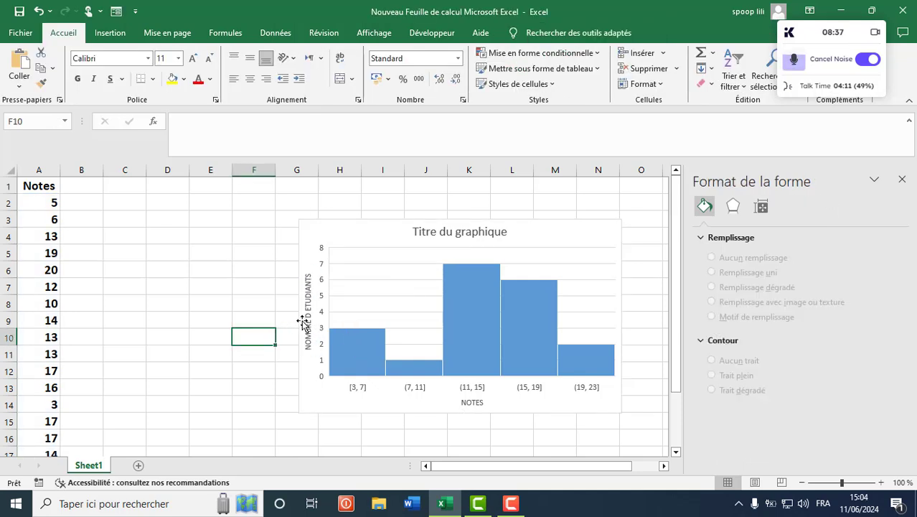
click(309, 328)
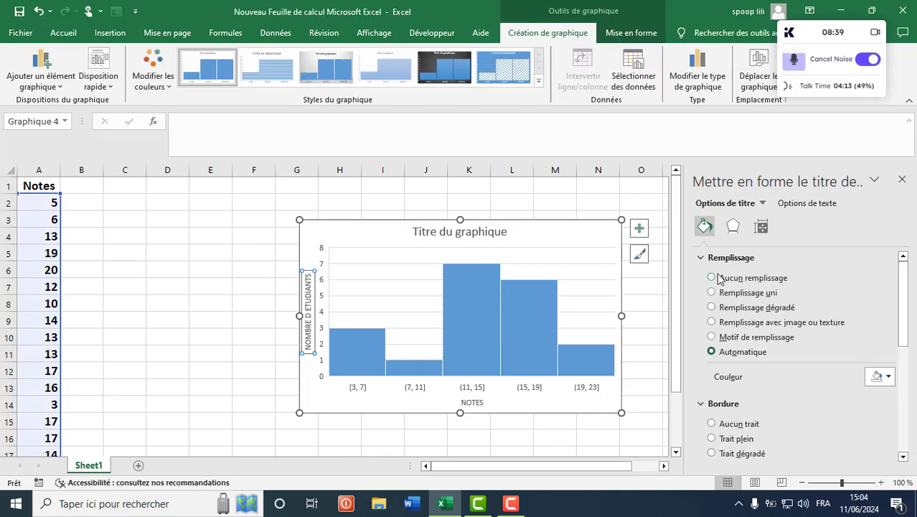
drag(904, 320, 902, 371)
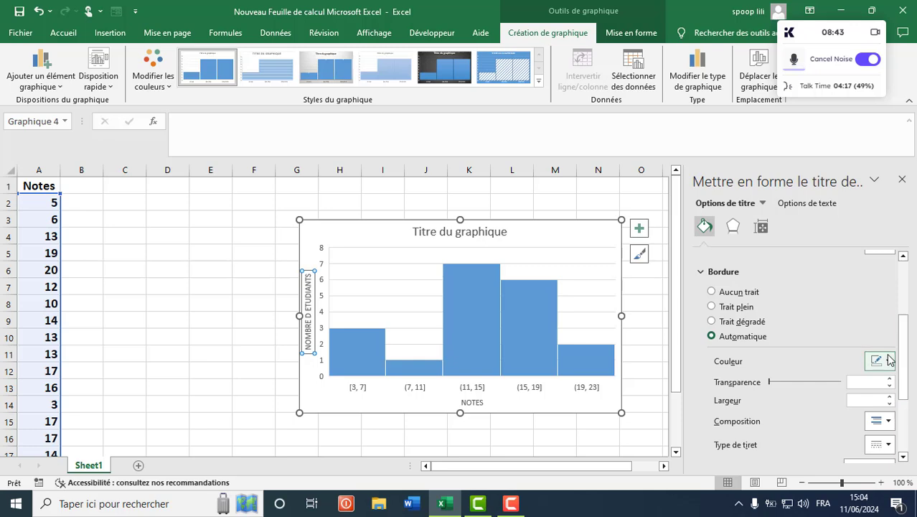
click(889, 363)
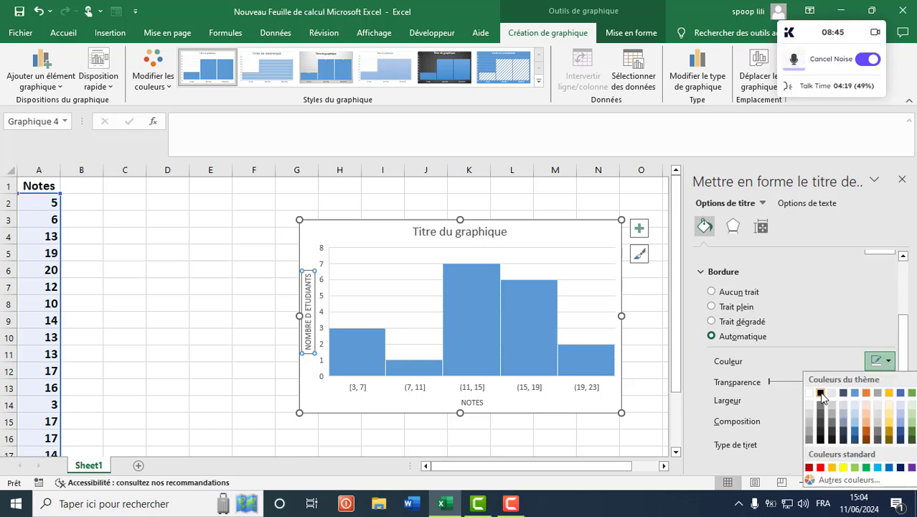
click(825, 301)
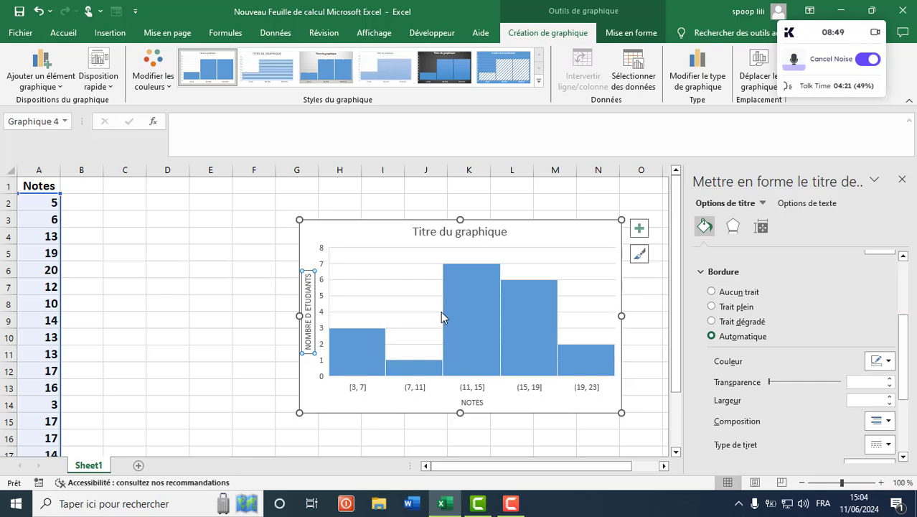
triple_click(308, 320)
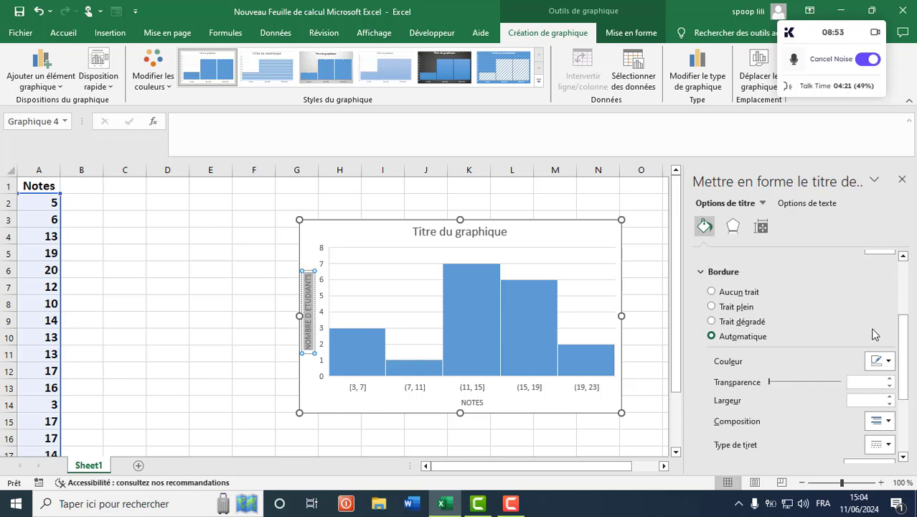
drag(906, 357, 902, 317)
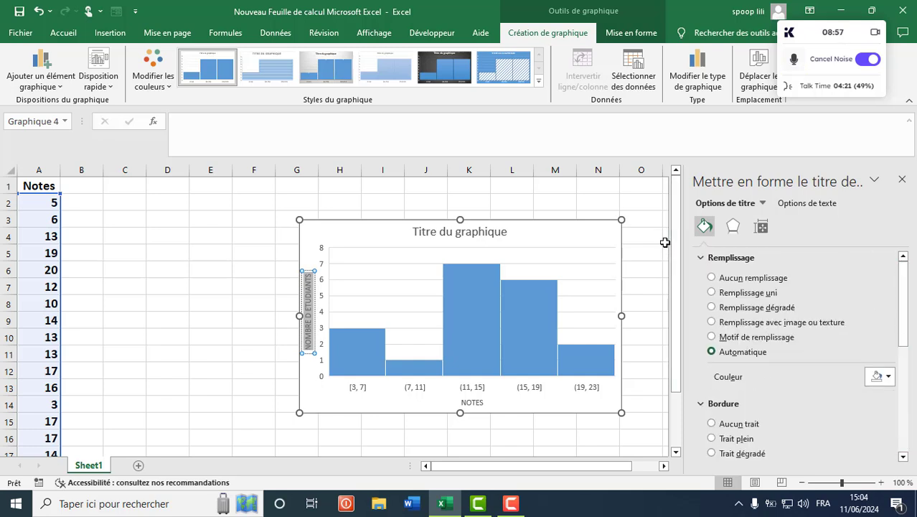
click(666, 266)
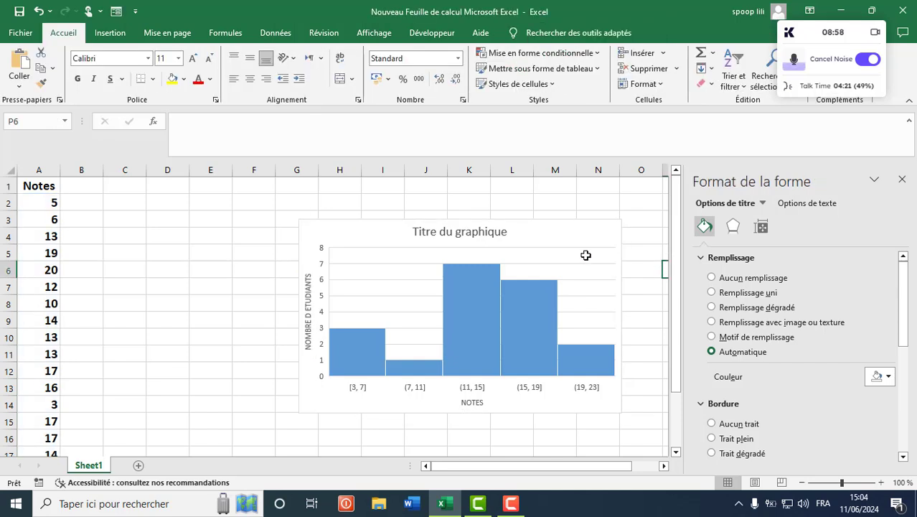
Step: Change the histogram's chart title to DISTRIBUTION DES NOTES
click(497, 233)
triple_click(496, 232)
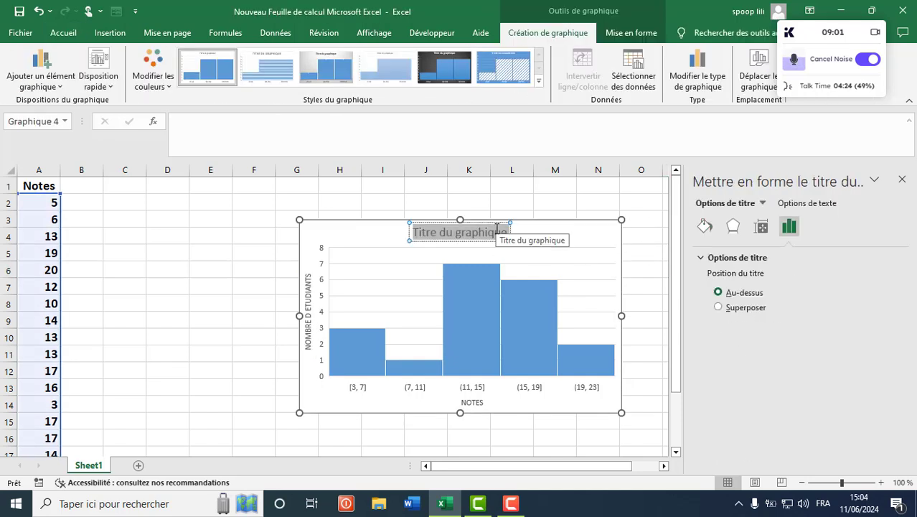
text(DISTRI)
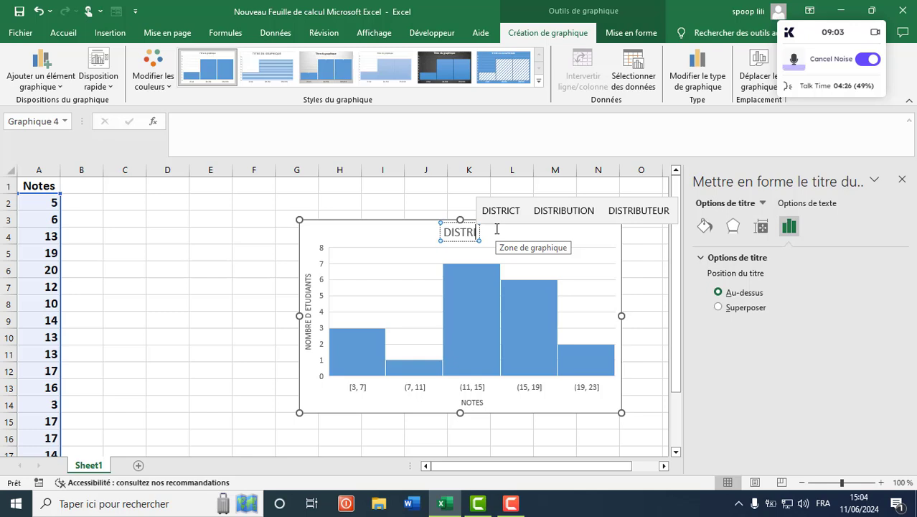
key(BackSpace)
text(U)
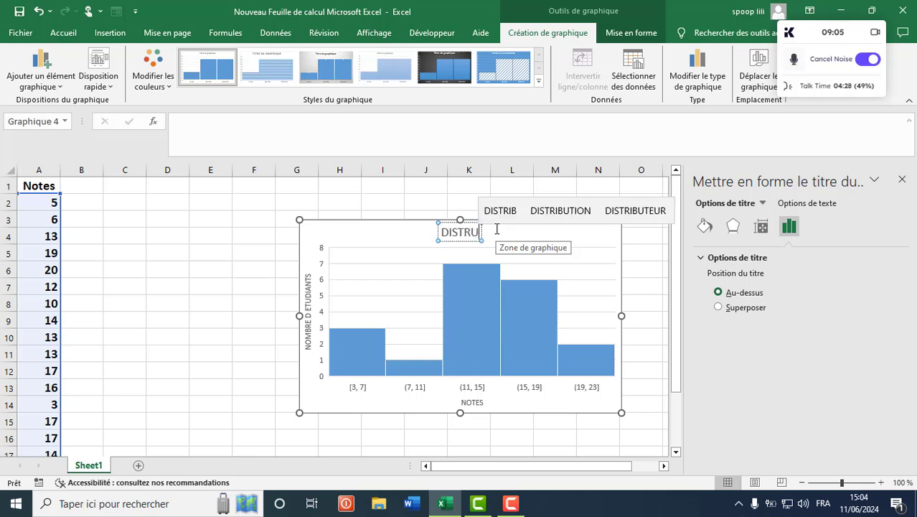
click(561, 211)
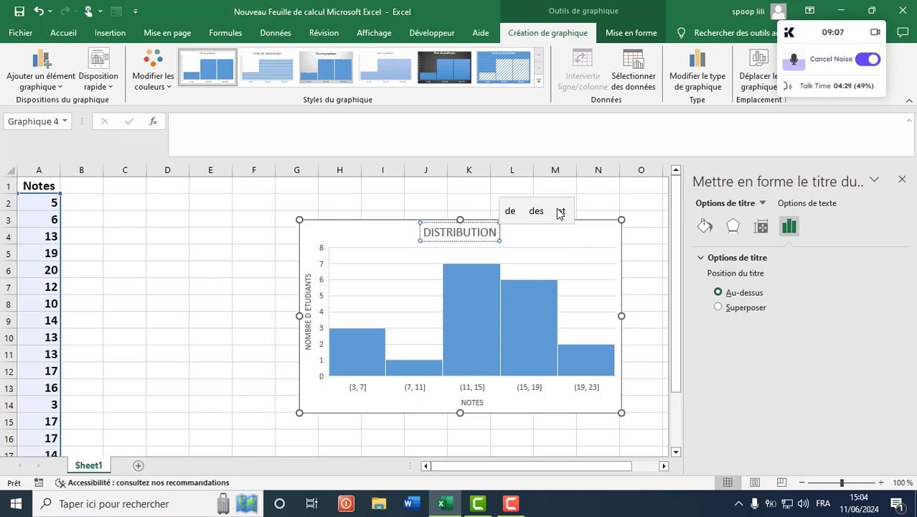
text(DES NOTES)
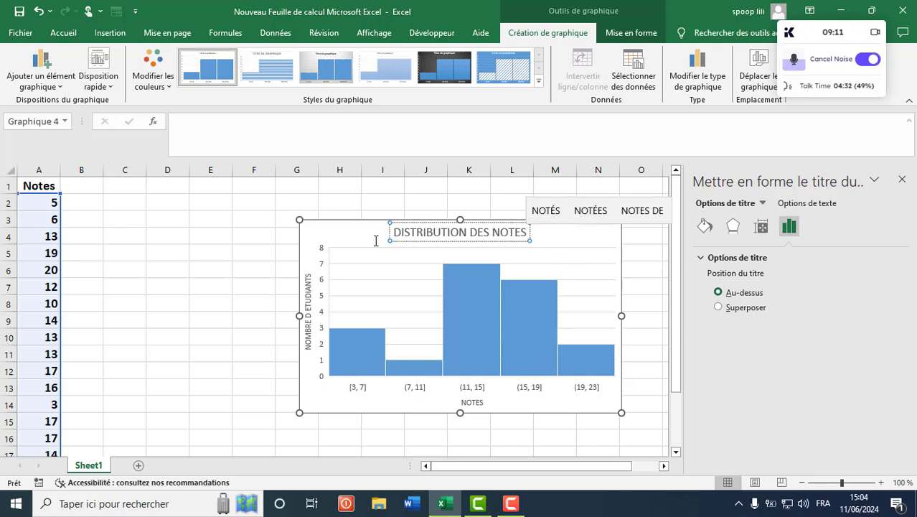
click(230, 274)
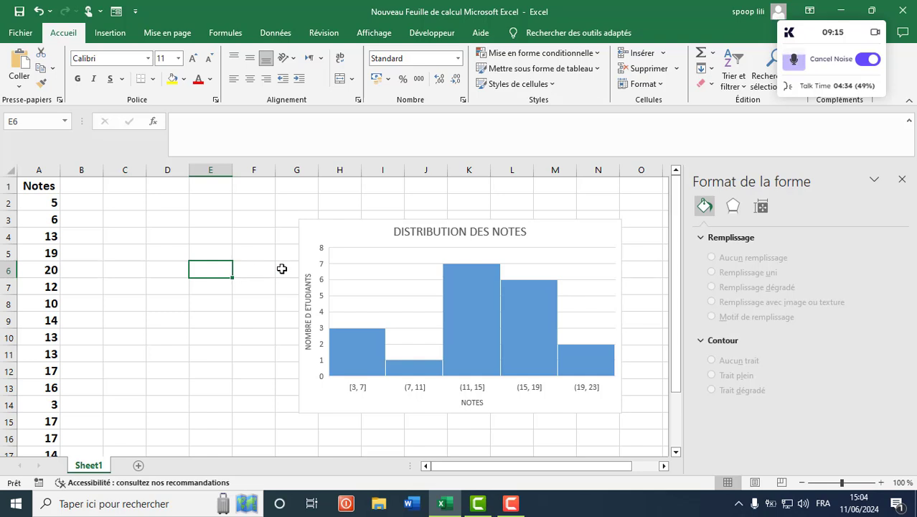
Step: Add data labels at the outside end of the histogram's bars and show primary minor horizontal gridlines
click(355, 238)
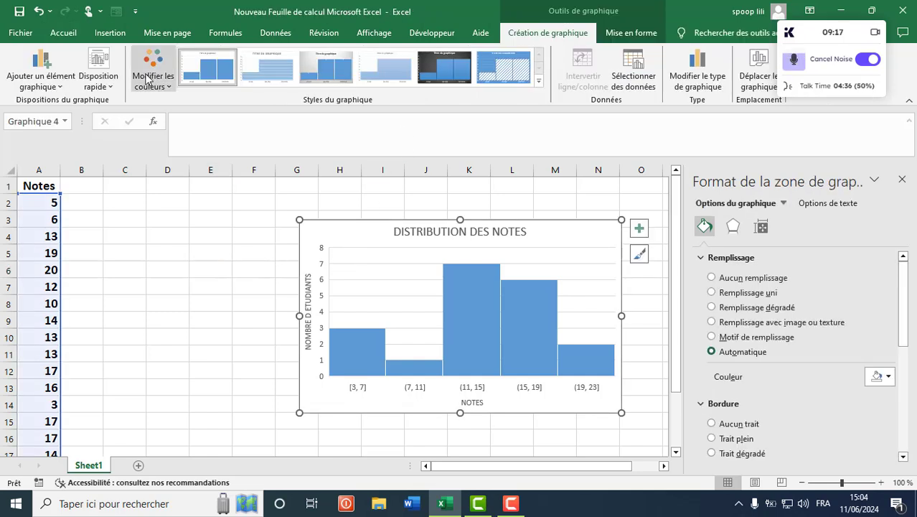
click(41, 81)
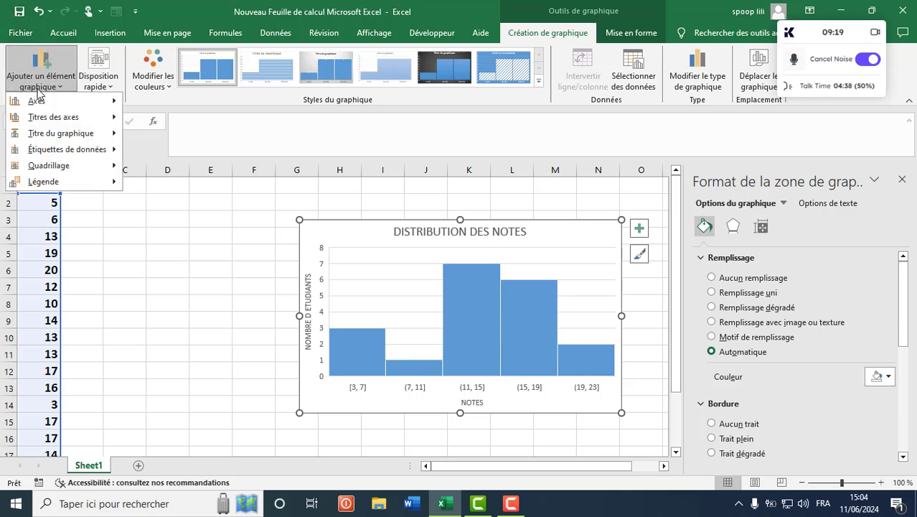
mouse_move(92, 158)
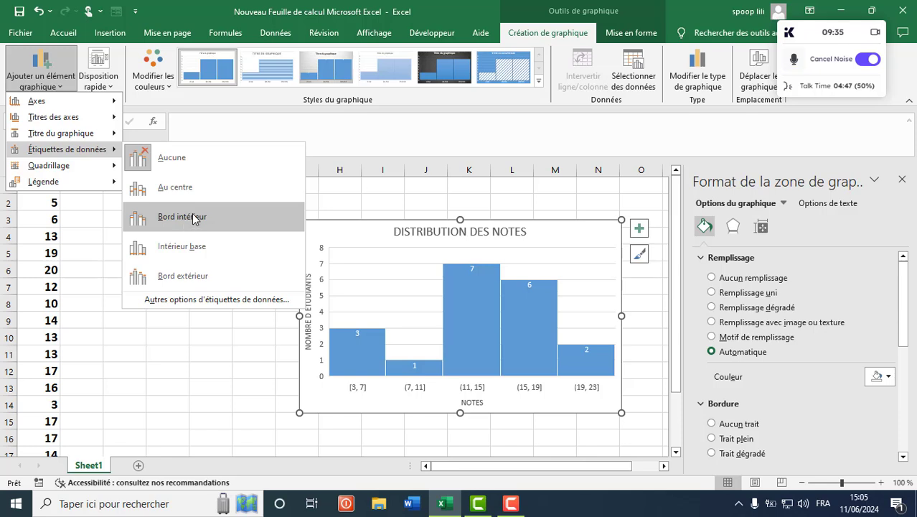
click(171, 276)
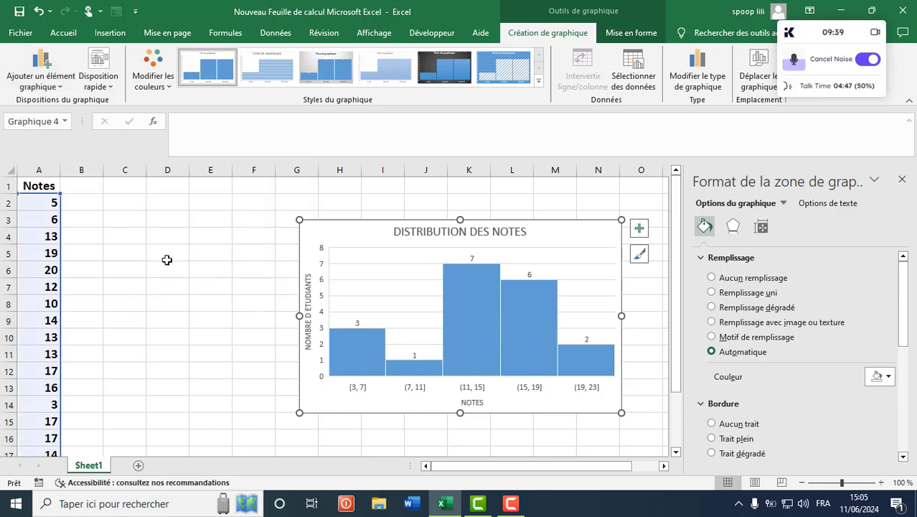
click(41, 81)
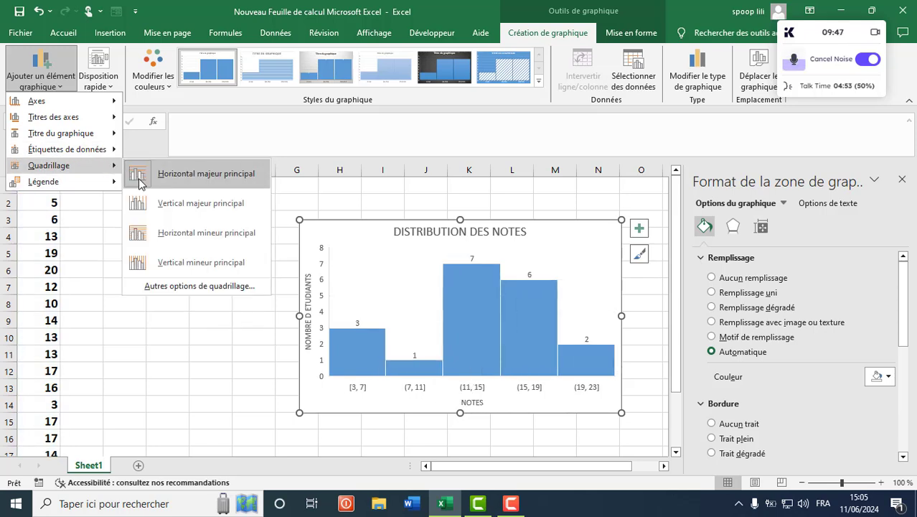
click(148, 232)
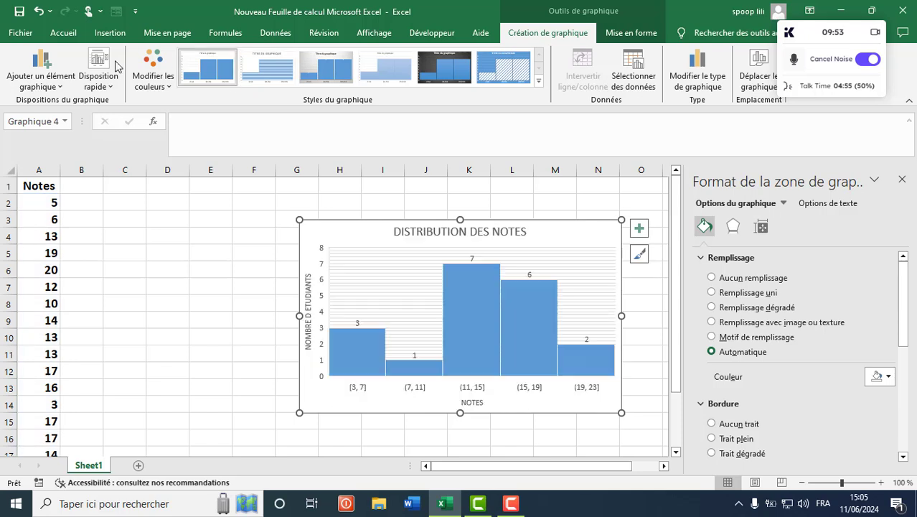
click(61, 82)
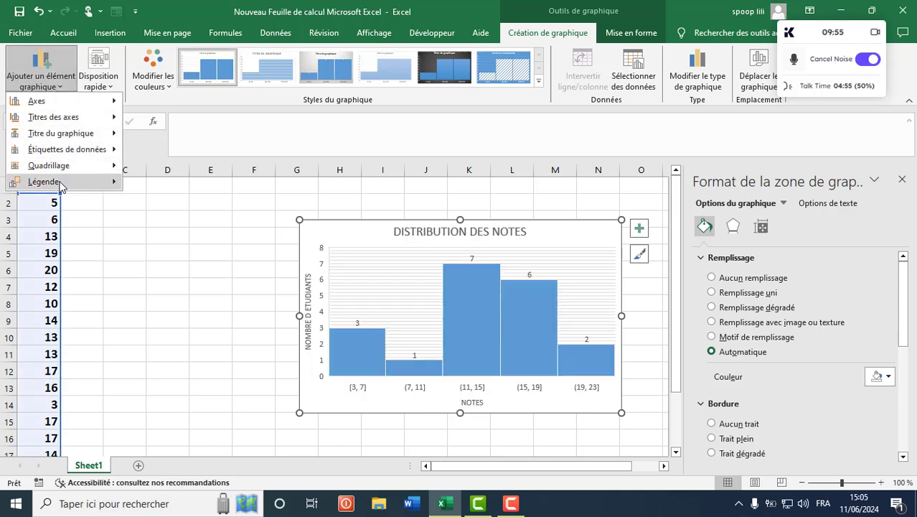
mouse_move(61, 186)
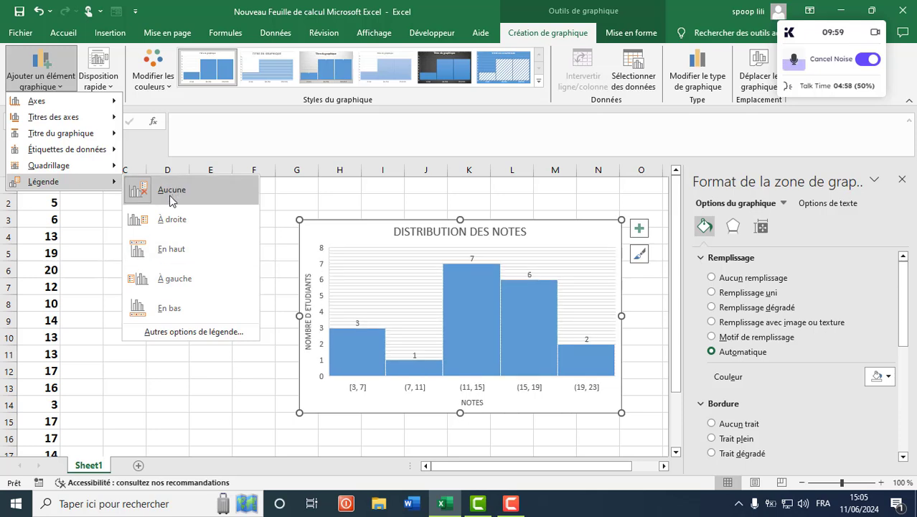
click(191, 417)
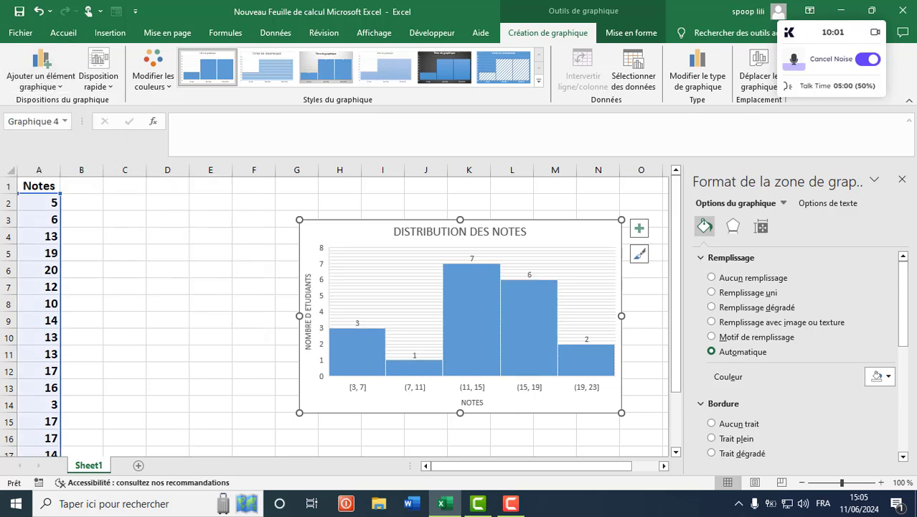
Step: Apply the chart style with a dark background and blue bars to the histogram
click(538, 314)
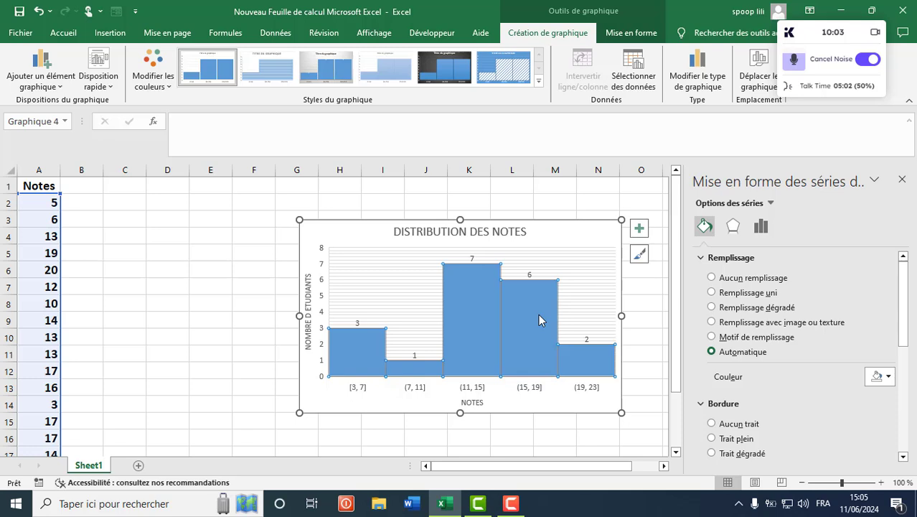
click(637, 256)
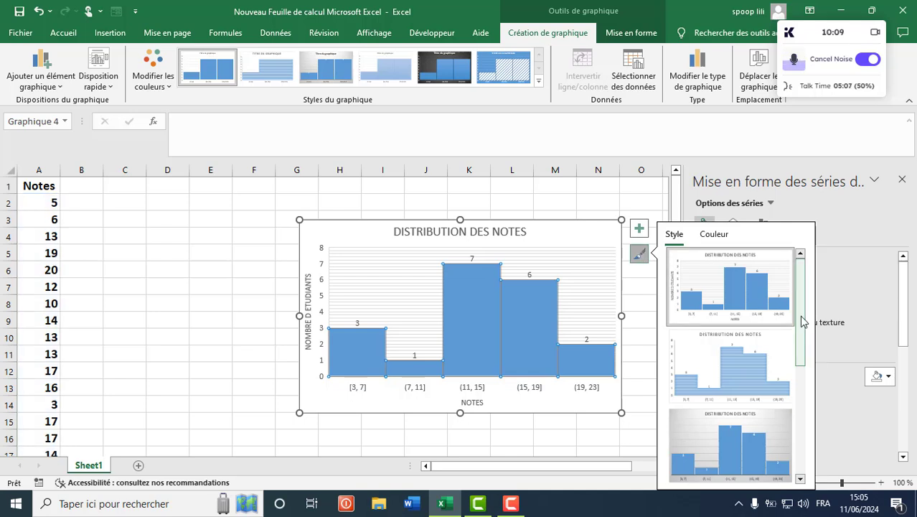
drag(801, 324, 787, 425)
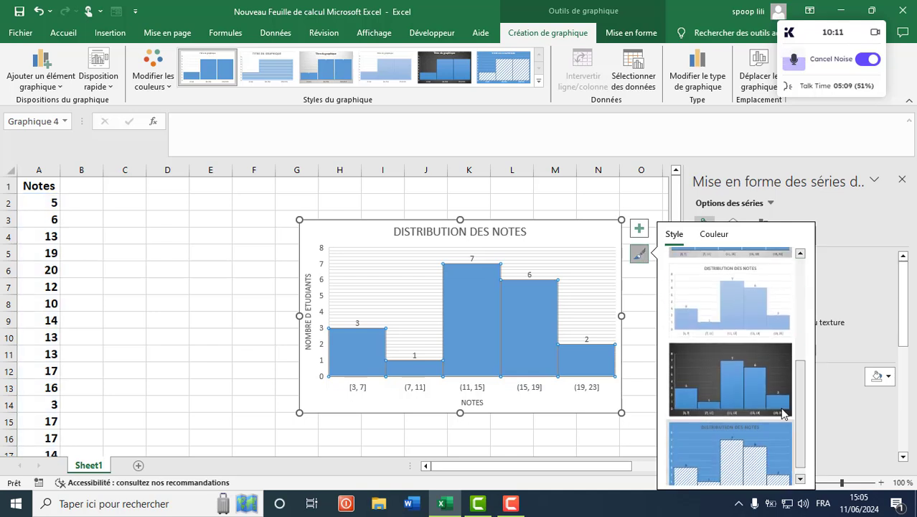
click(778, 384)
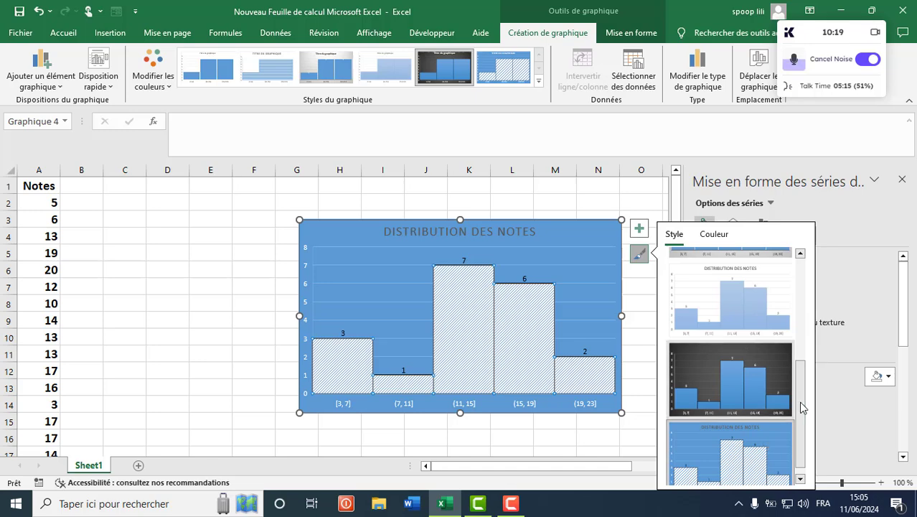
Step: Apply the chart style with a white background and pale gradient bars, and recolour the histogram with the orange monochrome palette
drag(802, 407, 809, 446)
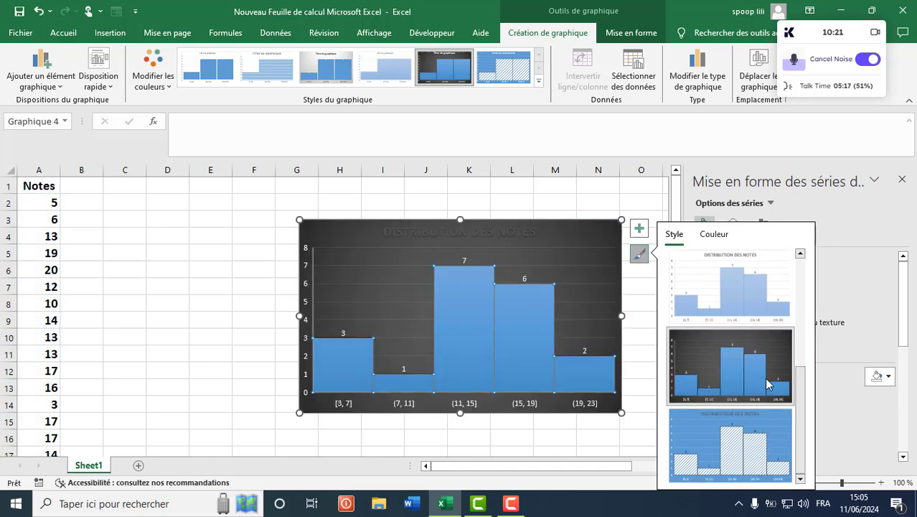
click(782, 276)
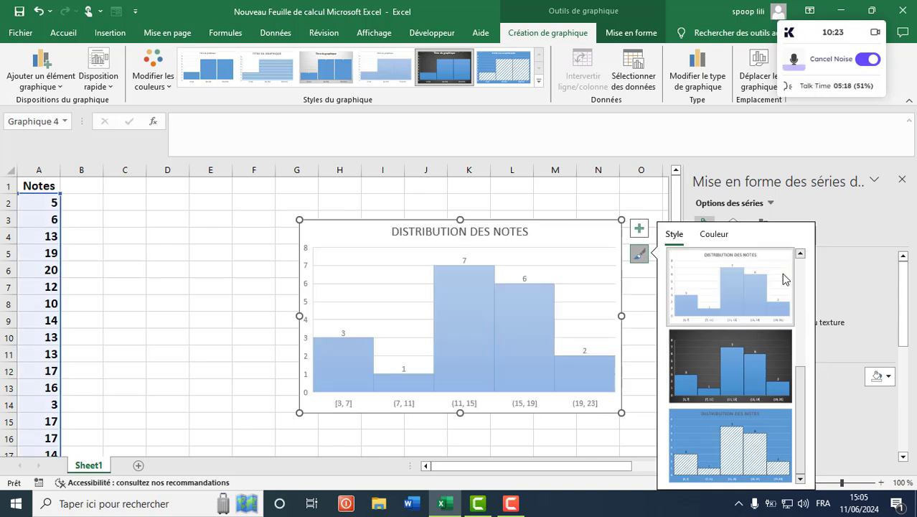
click(713, 234)
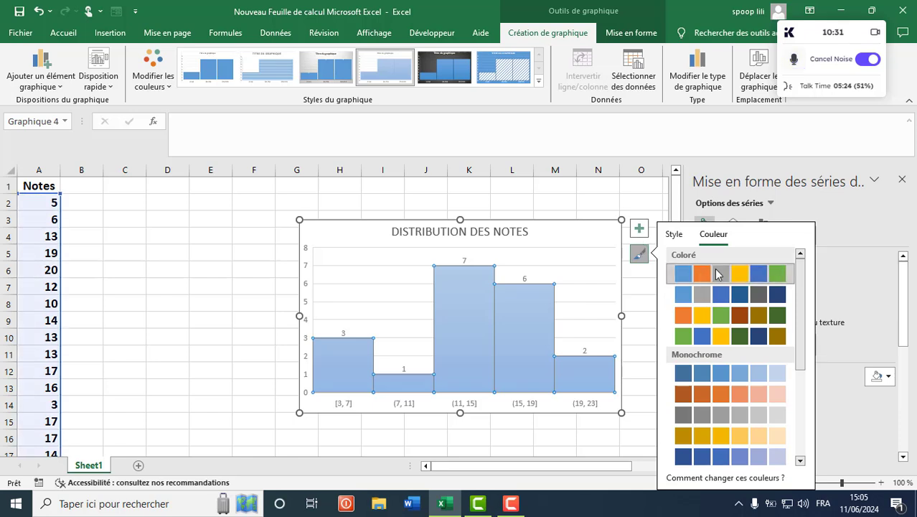
drag(802, 351, 802, 397)
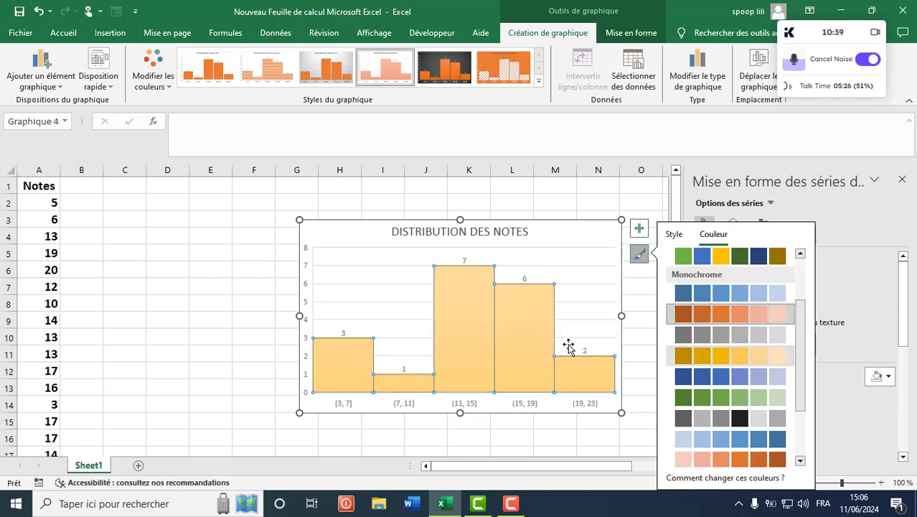
click(649, 332)
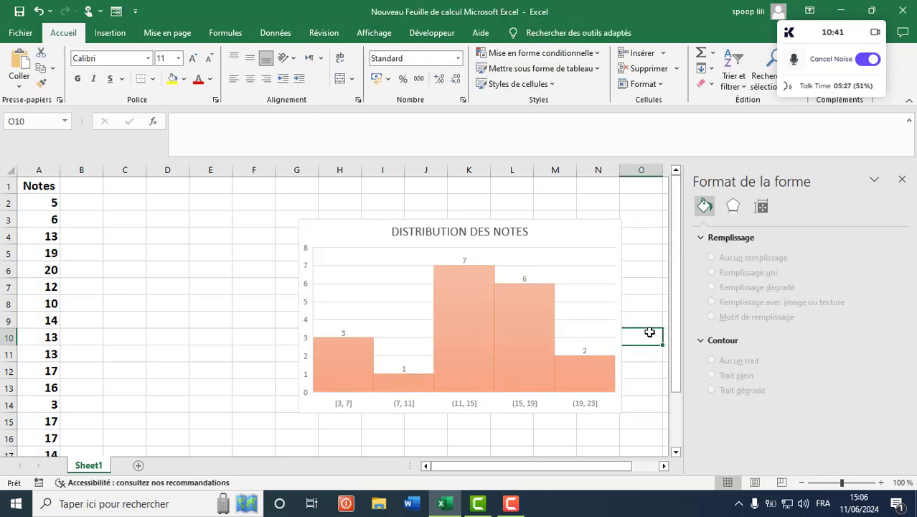
Step: Set the font style of the chart title DISTRIBUTION DES NOTES to bold (Gras)
right_click(615, 252)
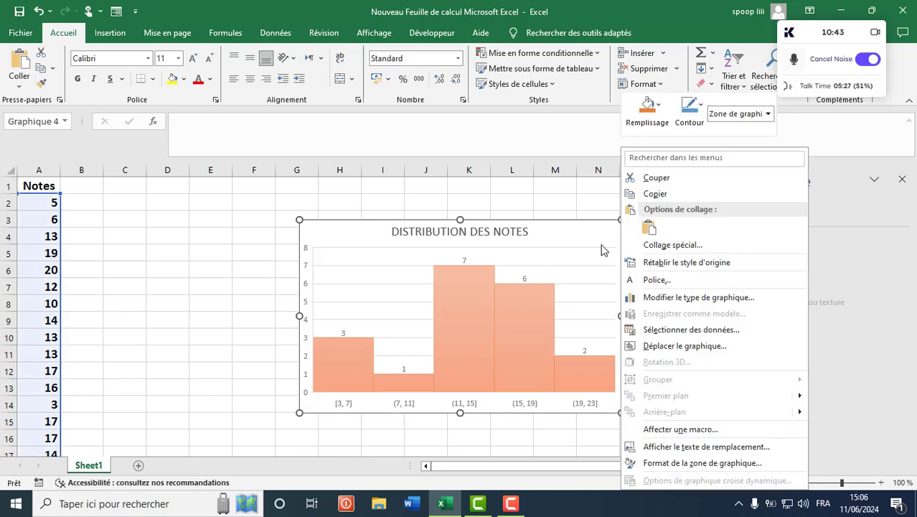
right_click(76, 77)
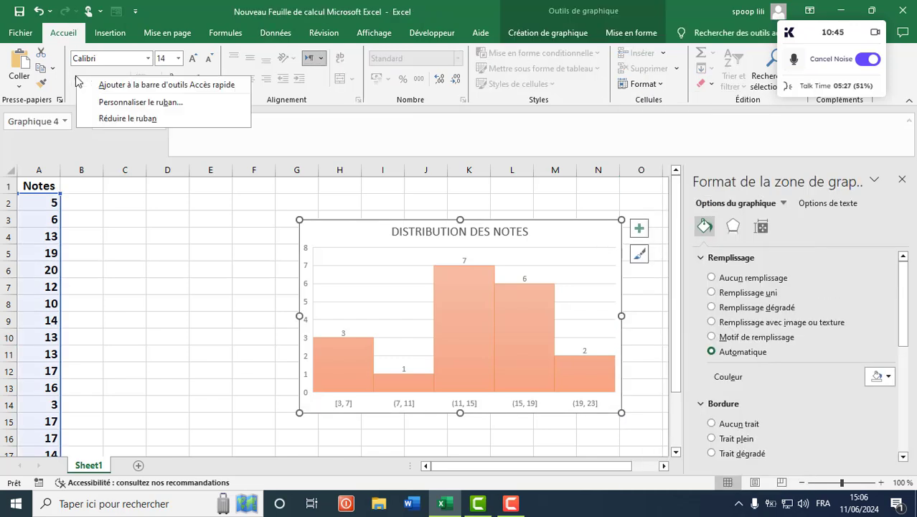
click(423, 229)
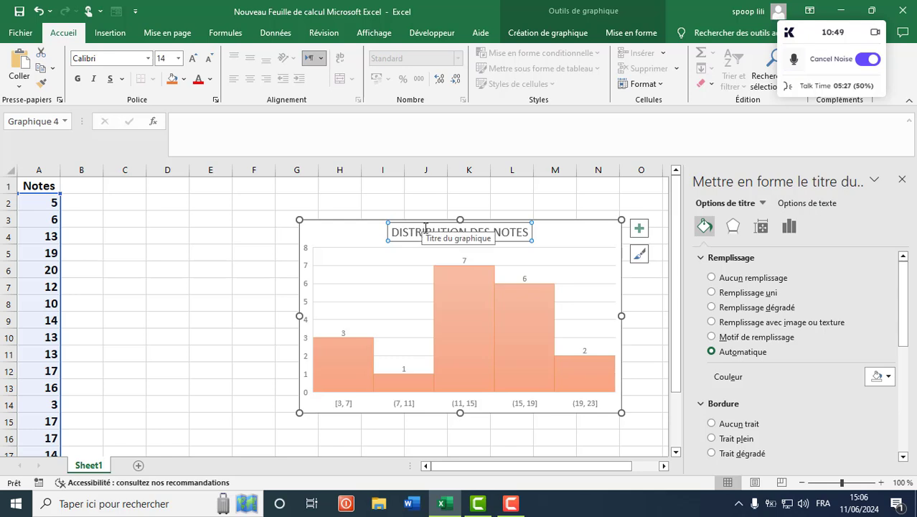
right_click(409, 232)
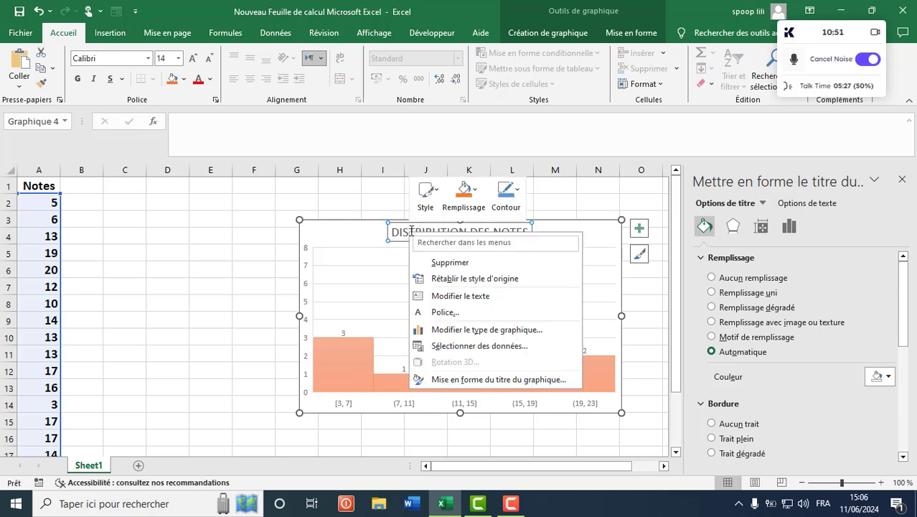
click(439, 315)
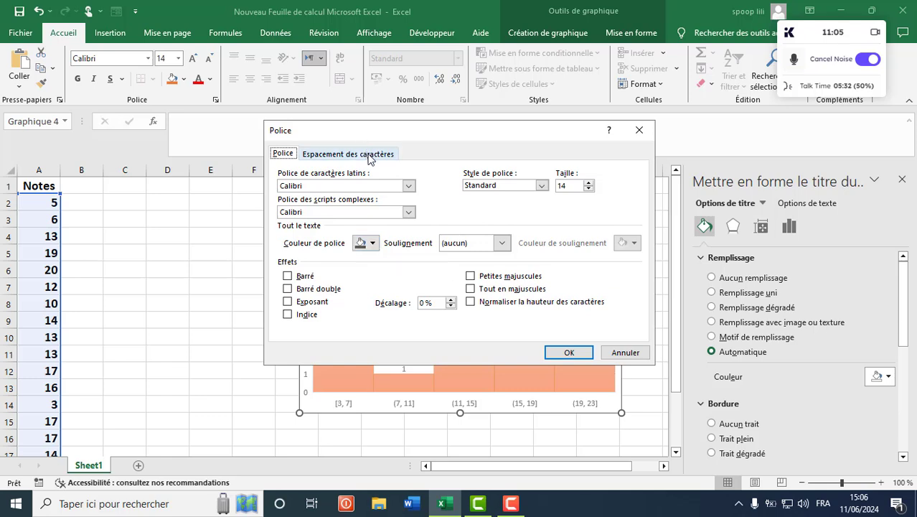
click(541, 185)
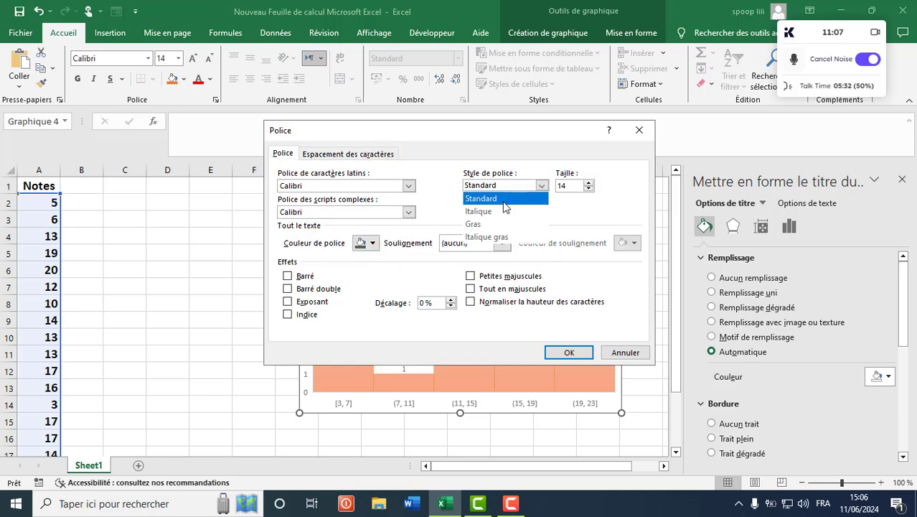
click(499, 222)
click(562, 354)
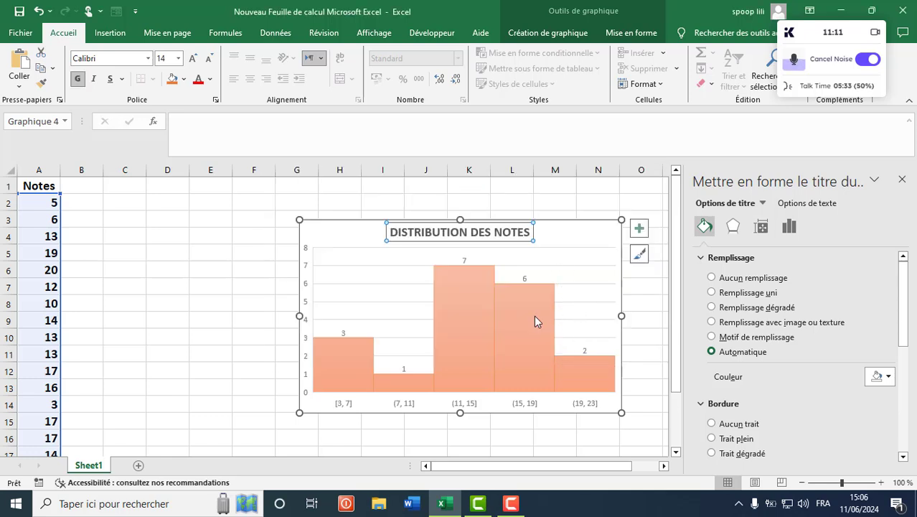
Step: Add a primary horizontal axis title to the histogram and set its text to NOTES
click(582, 249)
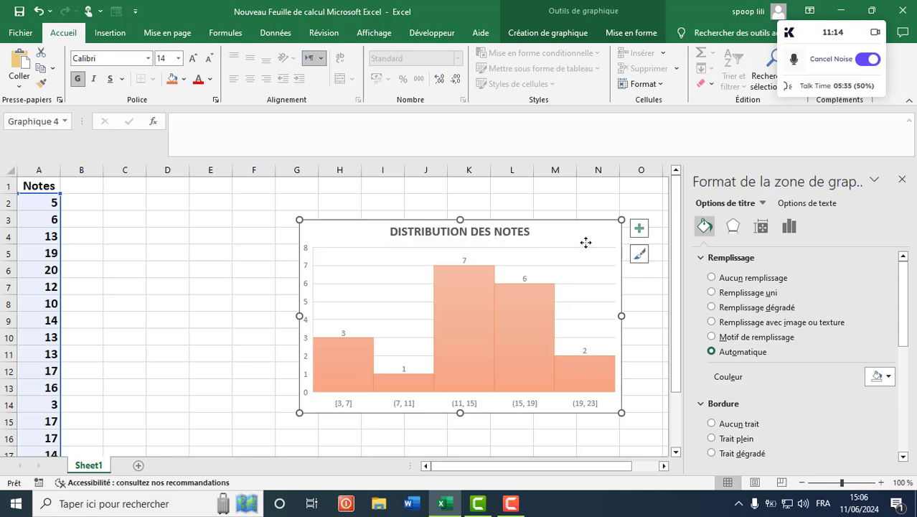
click(557, 38)
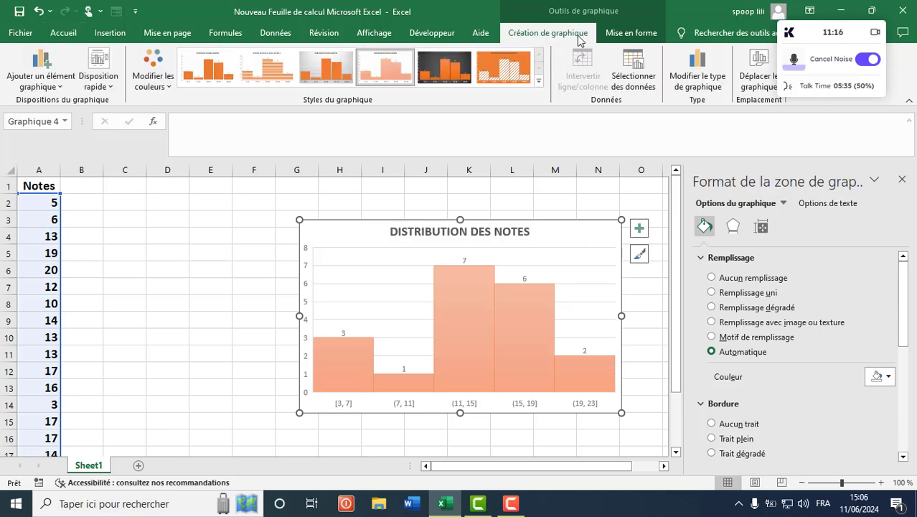
click(61, 81)
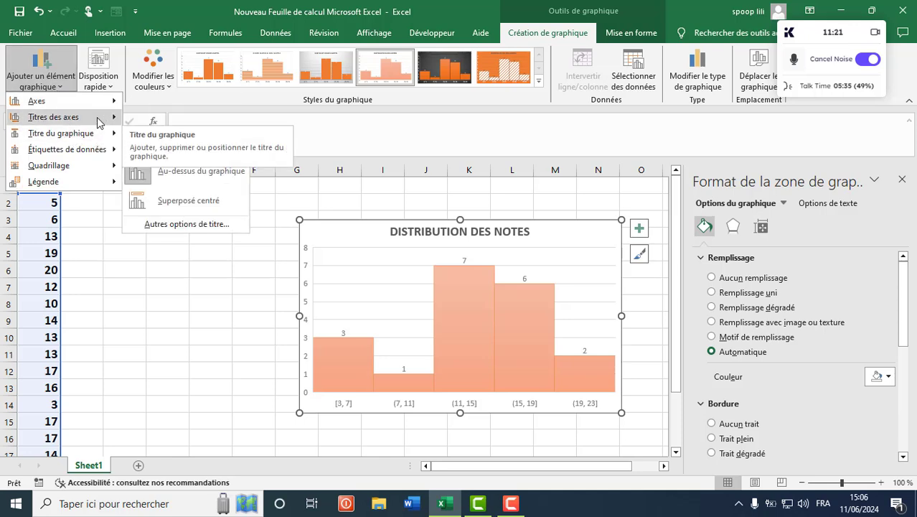
mouse_move(98, 122)
click(141, 127)
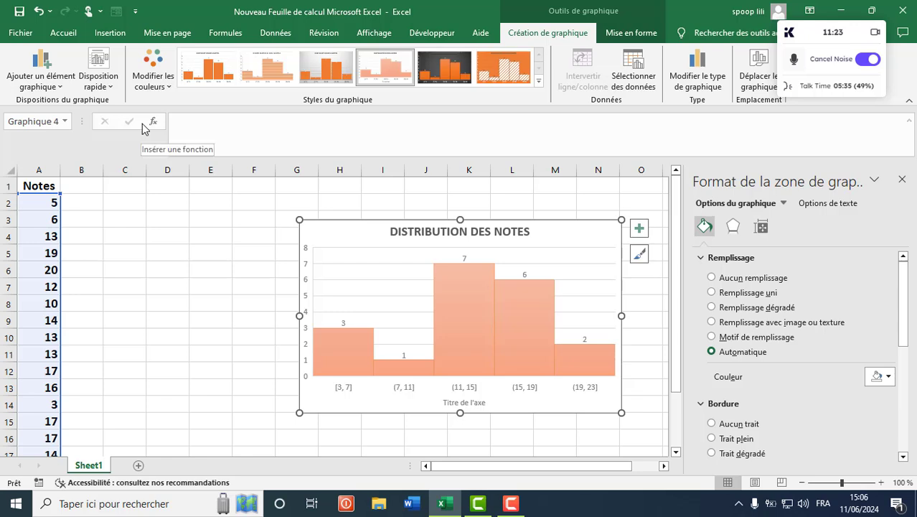
click(451, 403)
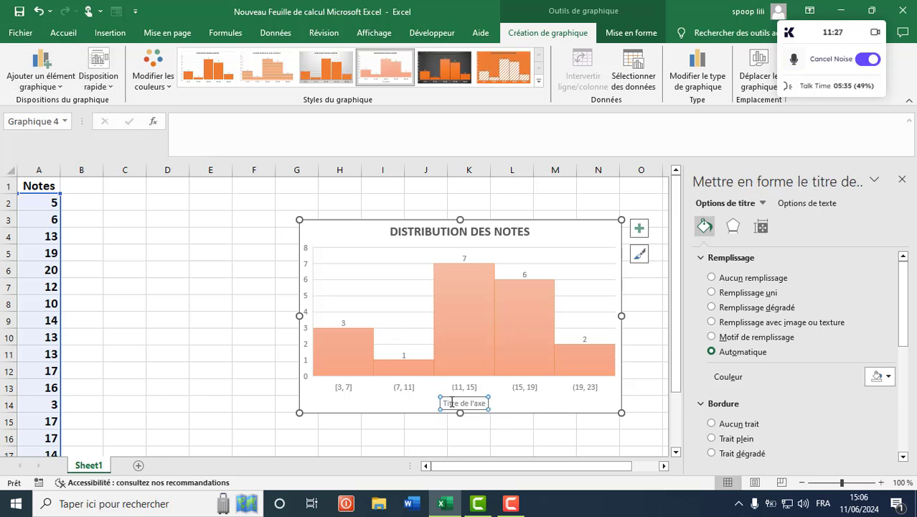
triple_click(454, 403)
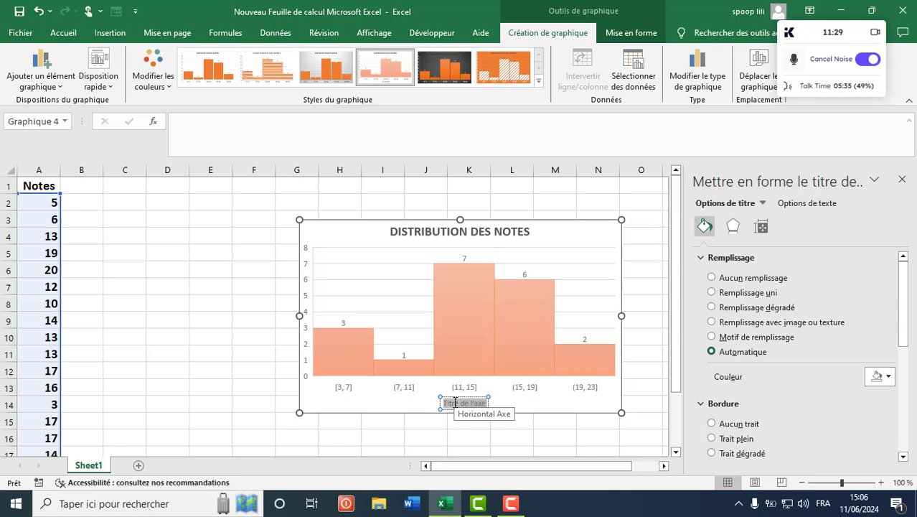
text(n)
key(BackSpace)
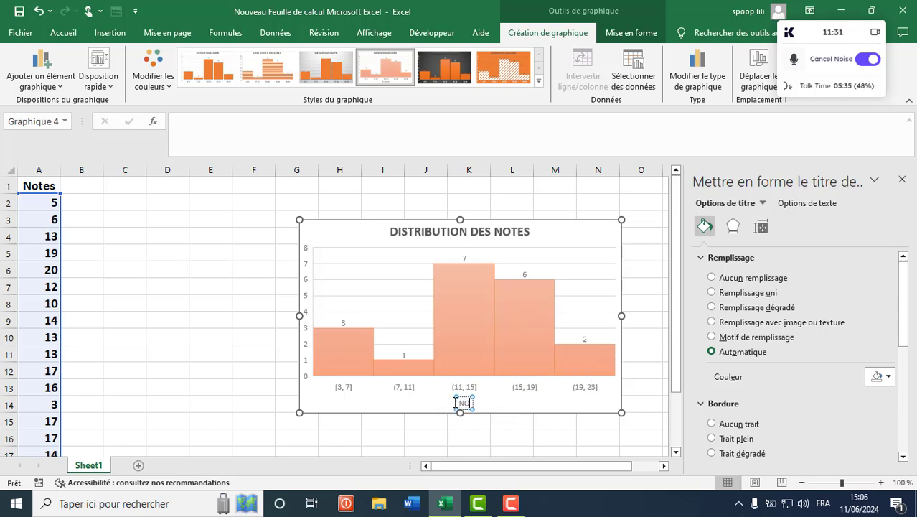
text(NOTES)
Step: Make the horizontal axis title NOTES bold and set its font size to 14
double_click(470, 403)
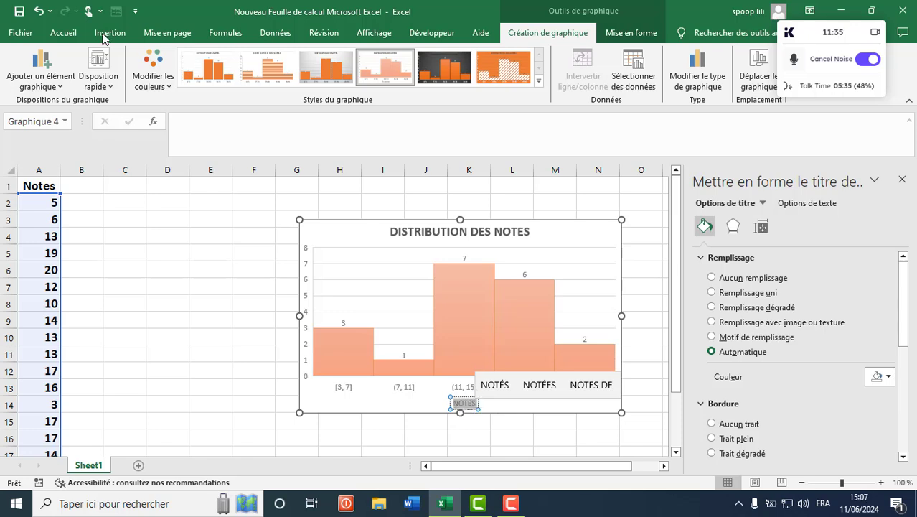
click(63, 33)
click(80, 82)
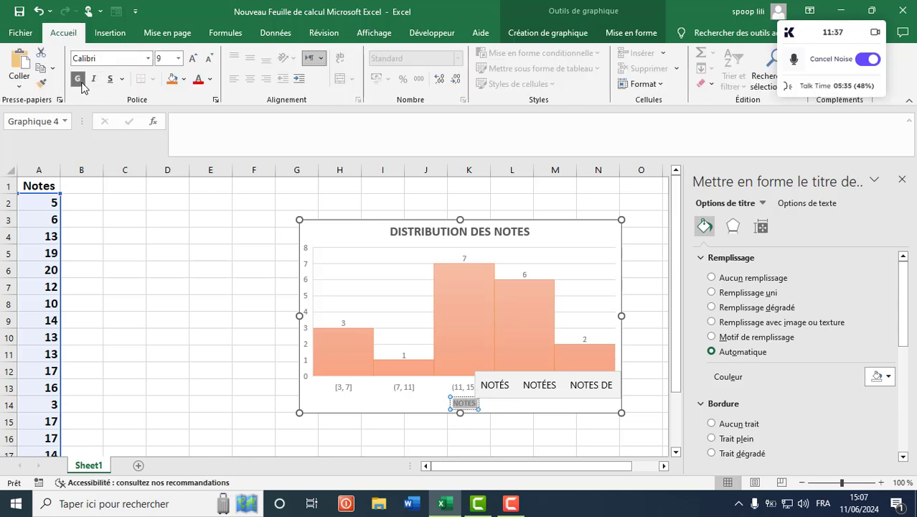
click(162, 60)
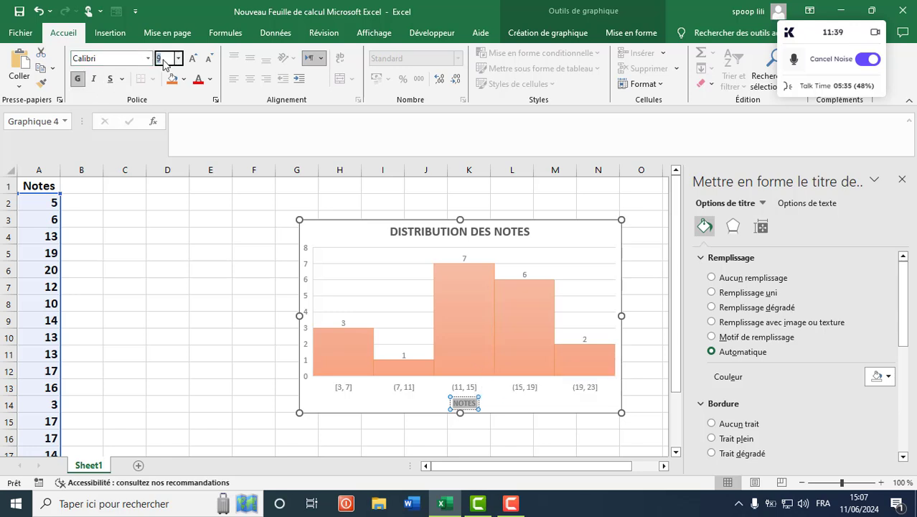
text(8)
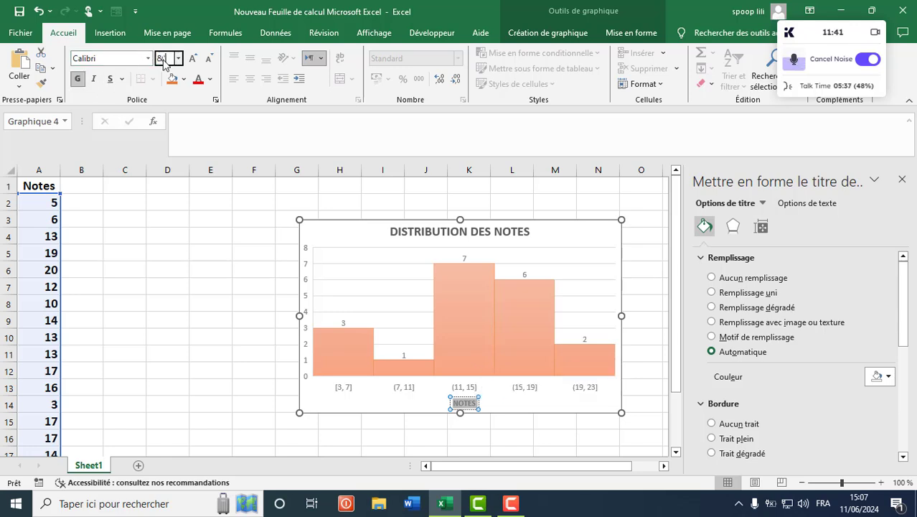
key(Escape)
click(164, 58)
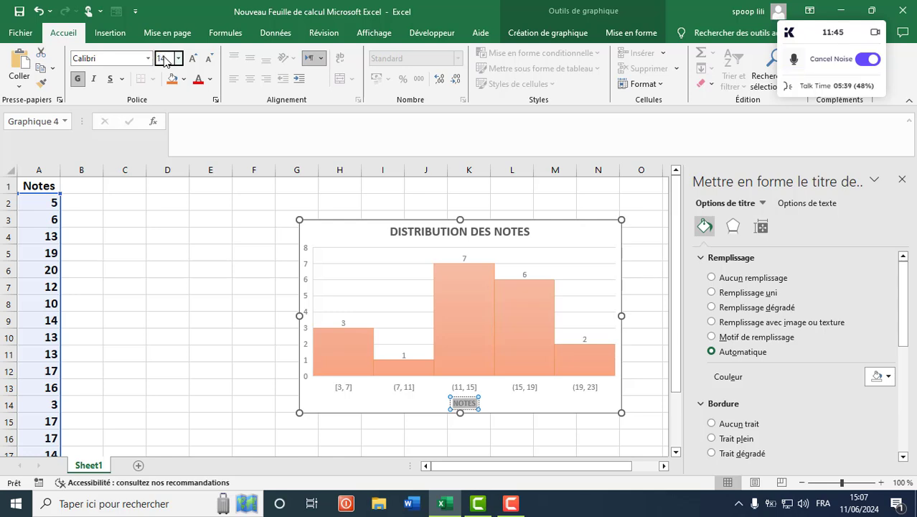
key(Return)
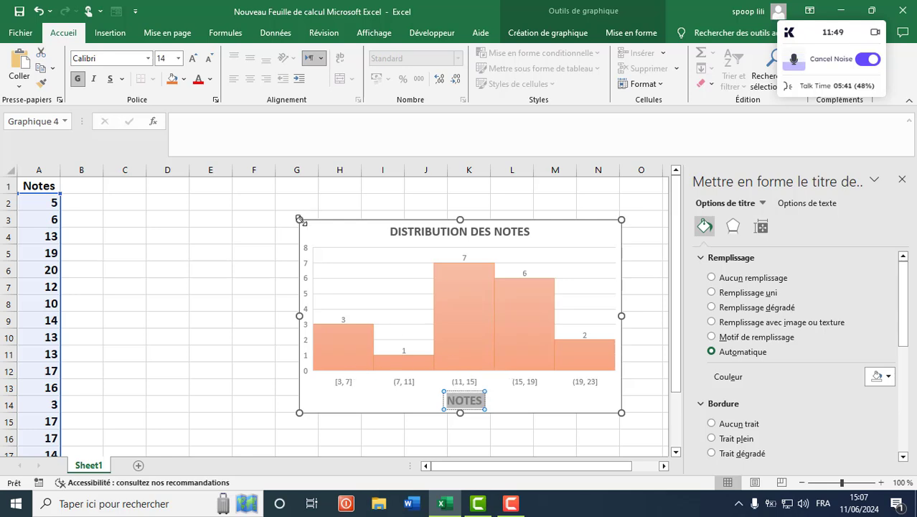
Step: Enlarge the histogram by extending its upper-left corner into cell F2
drag(300, 220, 247, 199)
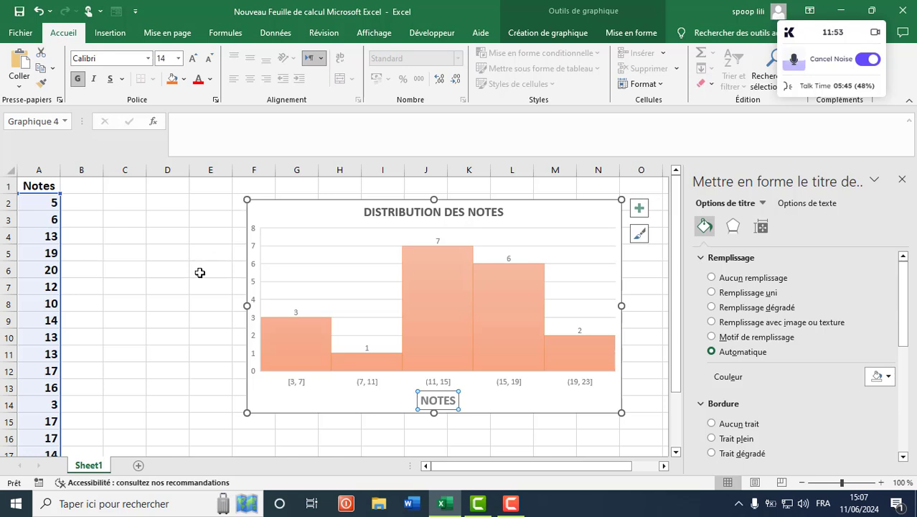
click(183, 297)
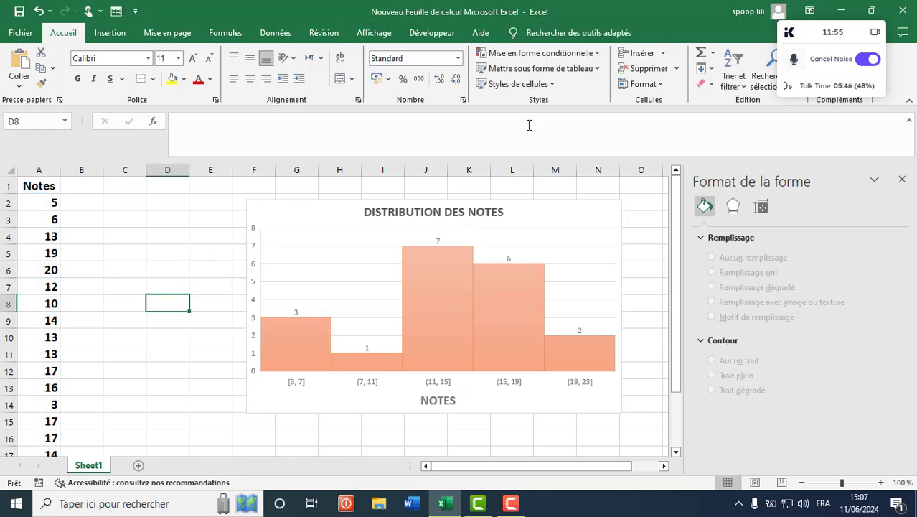
Step: Add a primary vertical axis title to the DISTRIBUTION DES NOTES histogram
click(544, 209)
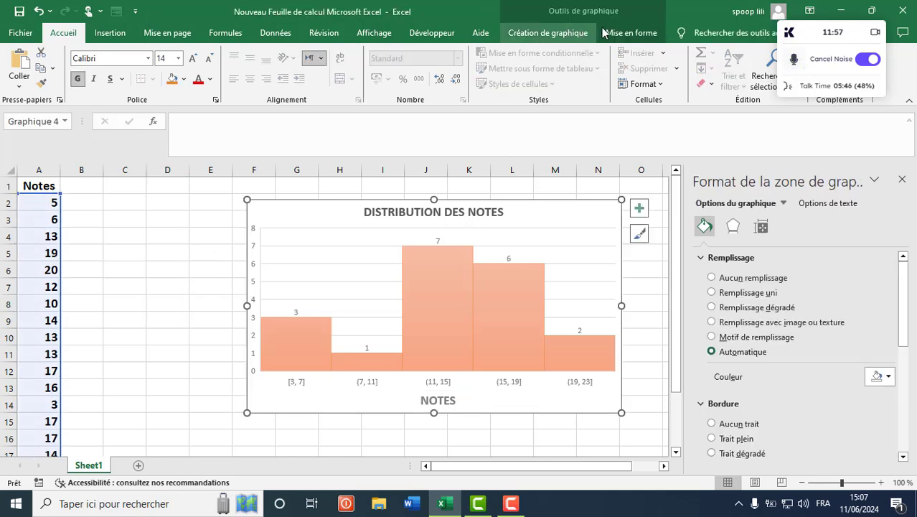
click(607, 32)
click(559, 33)
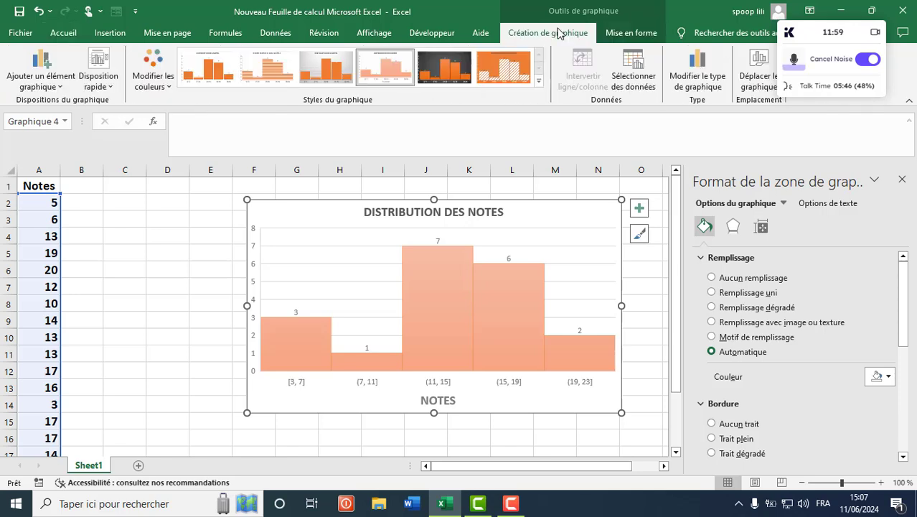
click(44, 81)
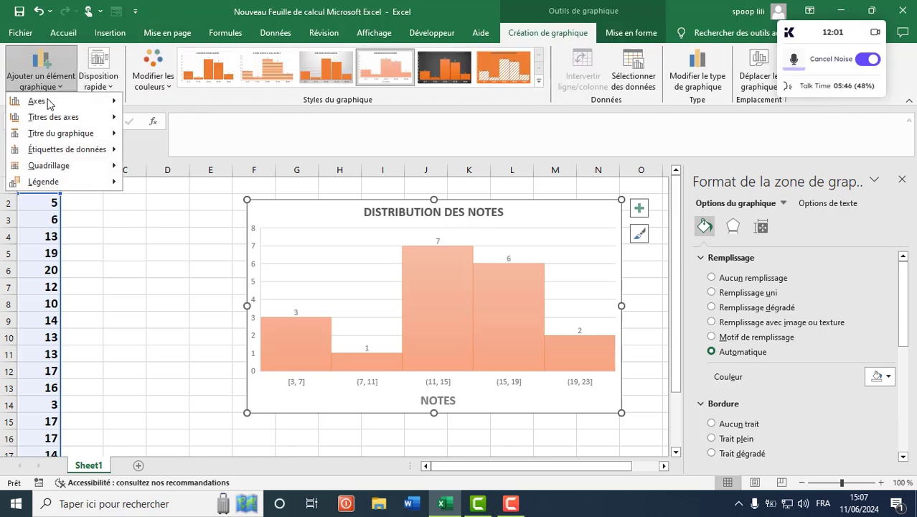
mouse_move(58, 117)
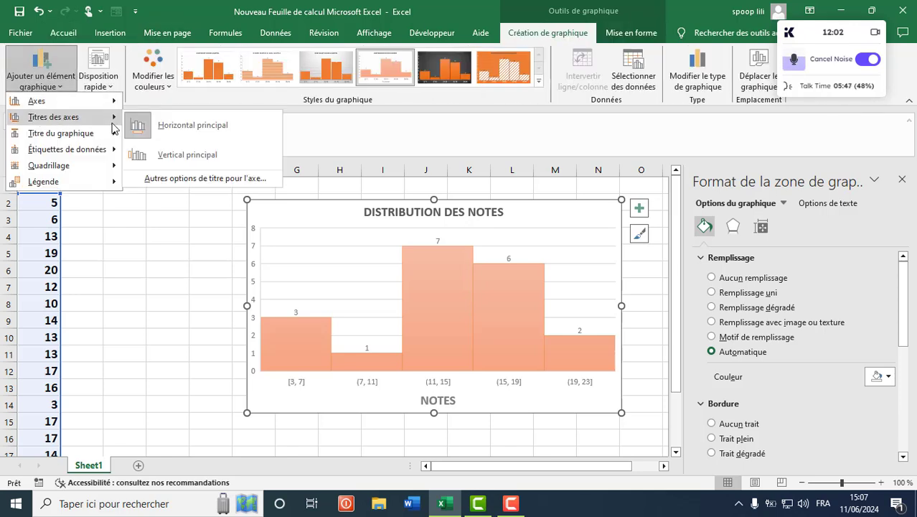
click(147, 155)
Step: Replace the placeholder text of the vertical axis title with NB D ETUDIANTS
click(258, 307)
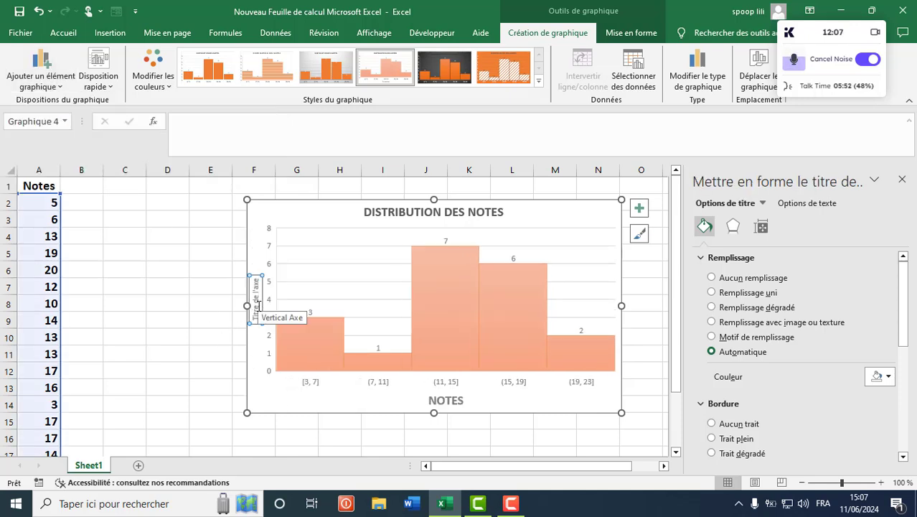
drag(256, 318, 257, 283)
key(BackSpace)
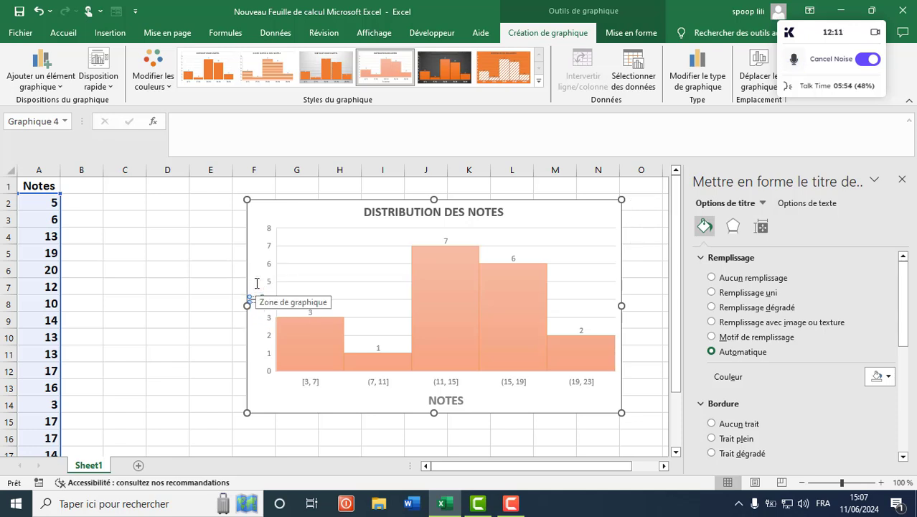
text(NOMB)
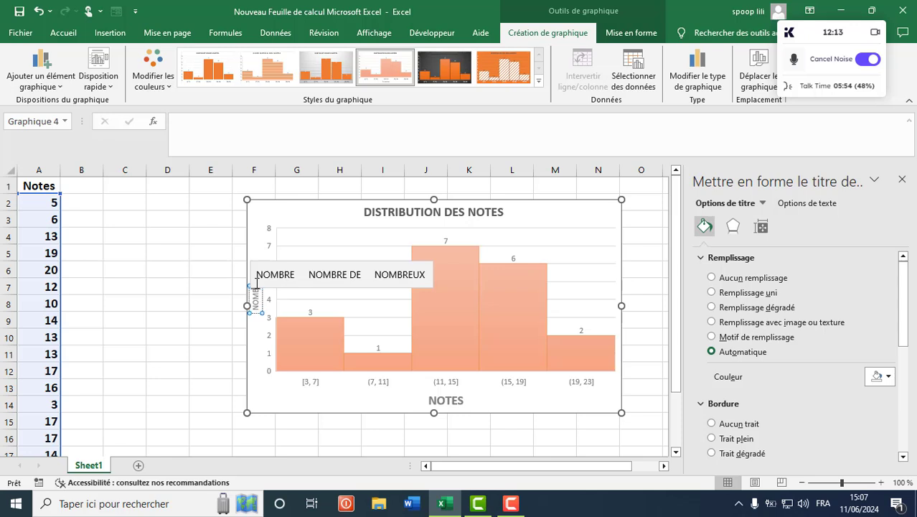
key(BackSpace)
key(BackSpace)
key(BackSpace)
text(B D)
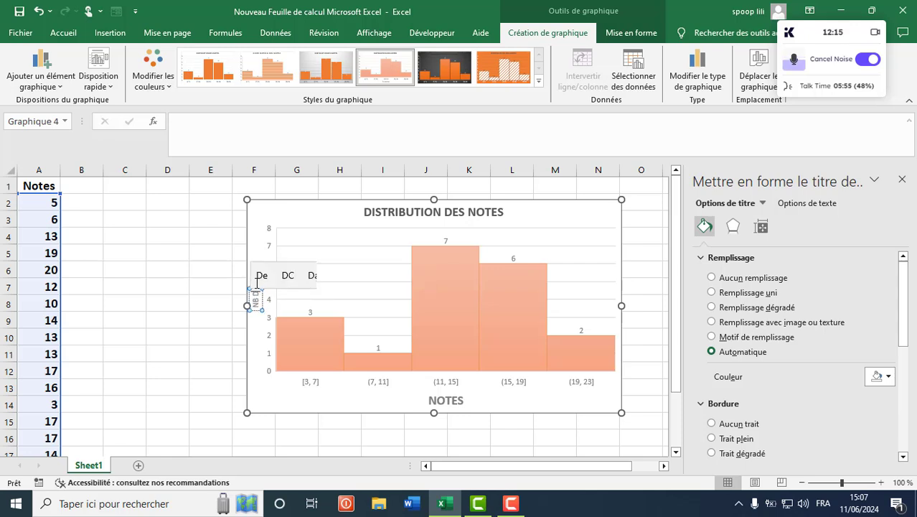
text( ETUDIANTS)
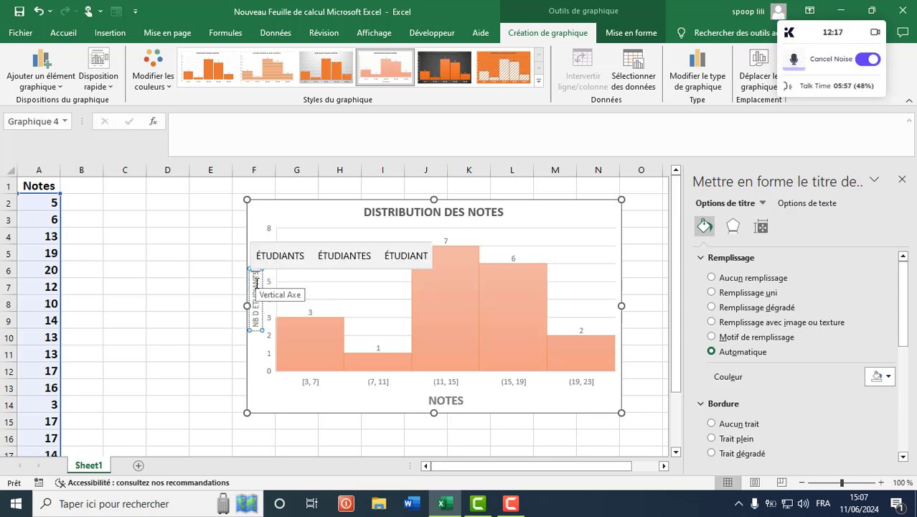
Step: Set the font size of the vertical axis title NB D ETUDIANTS to 14 and make it bold
key(ctrl+a)
click(71, 34)
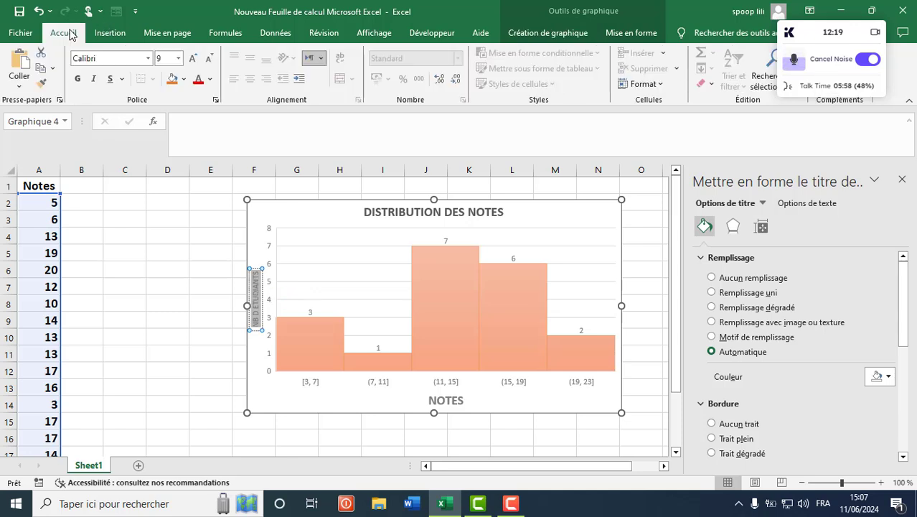
click(167, 58)
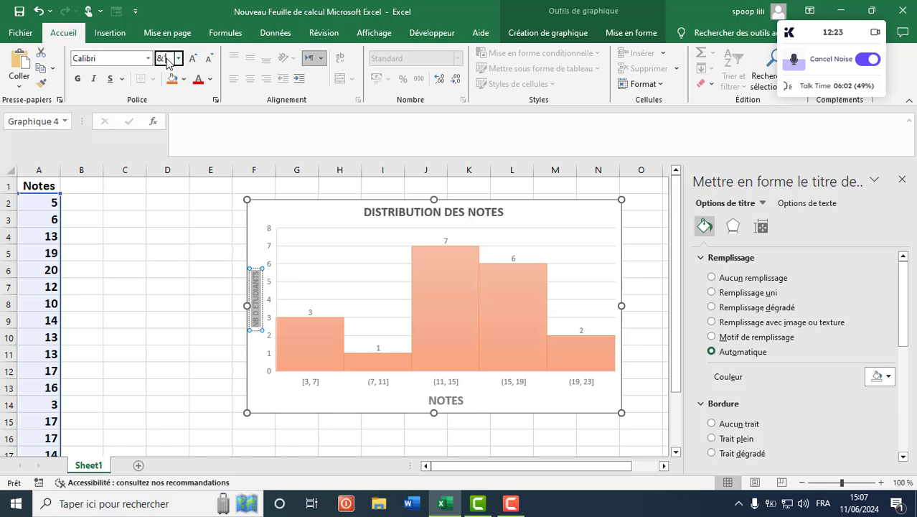
key(Return)
click(167, 59)
text(14)
key(Return)
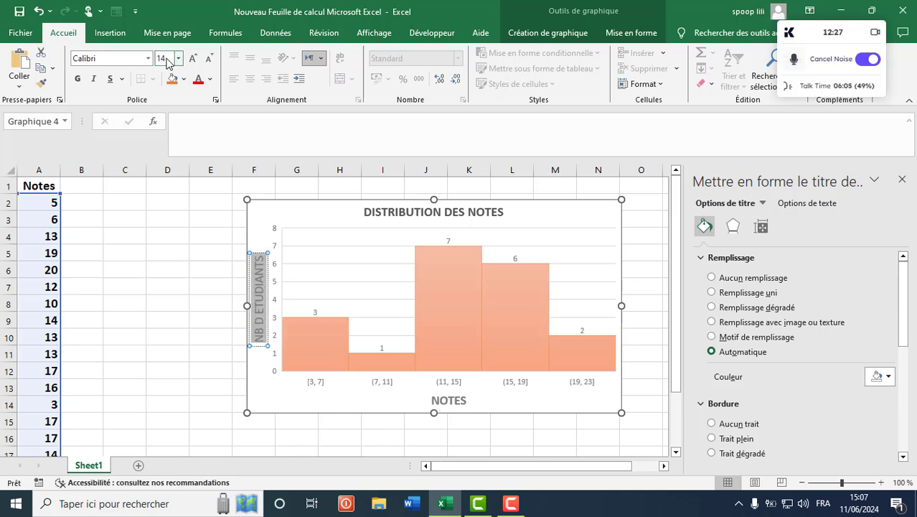
click(77, 79)
click(136, 251)
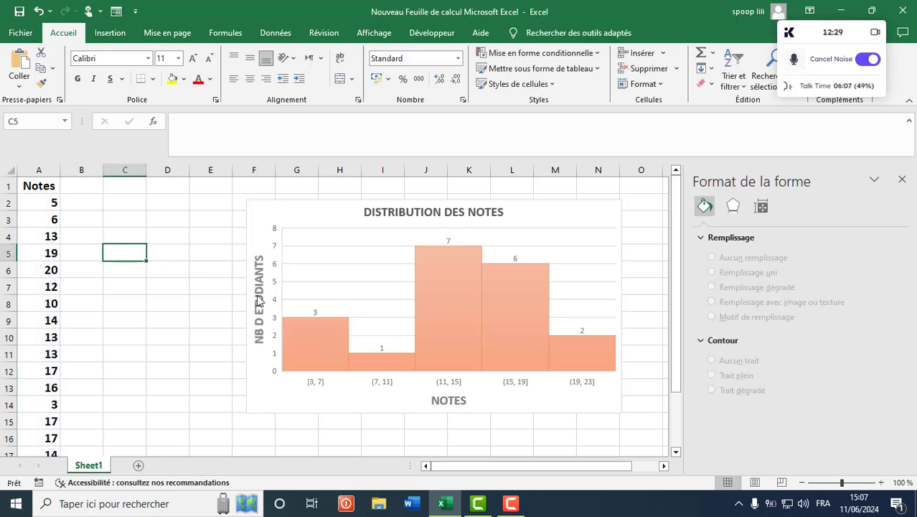
Step: Set the number labels of the histogram's vertical axis to font size 12 and bold
click(278, 229)
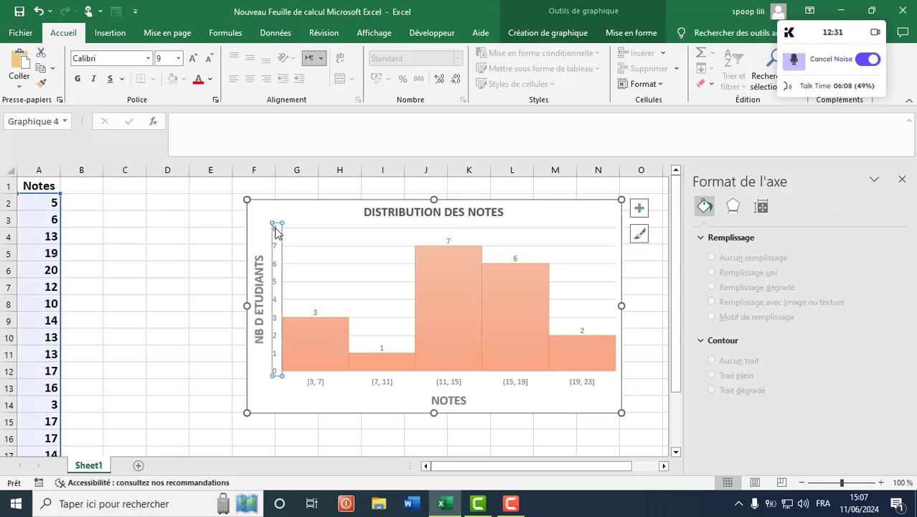
click(169, 63)
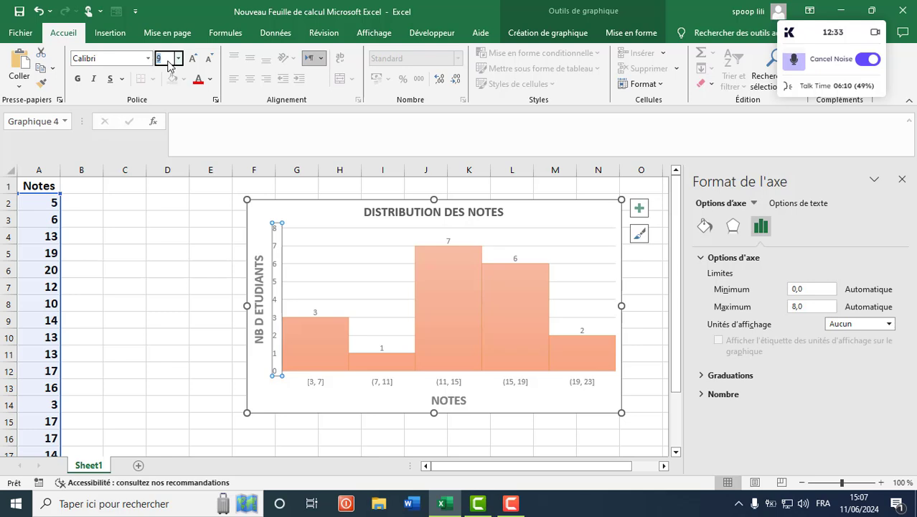
text(14)
key(Return)
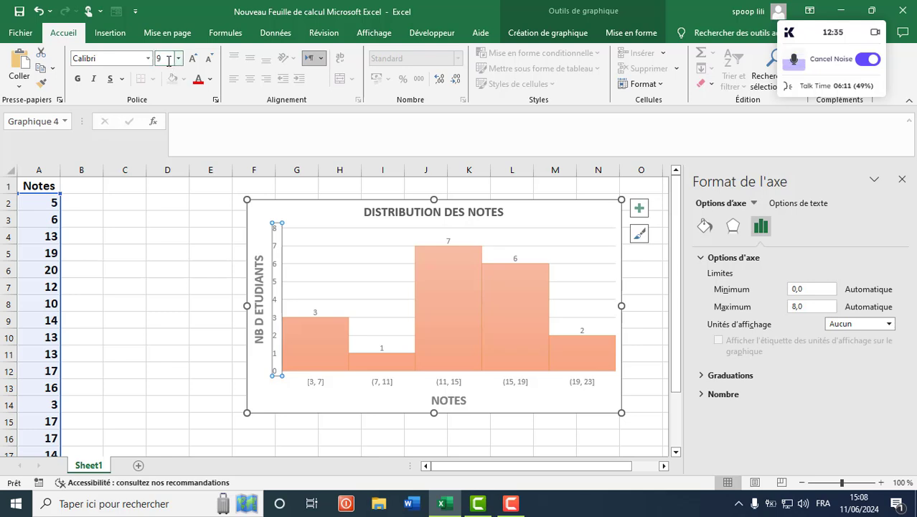
click(169, 63)
text(12)
key(Return)
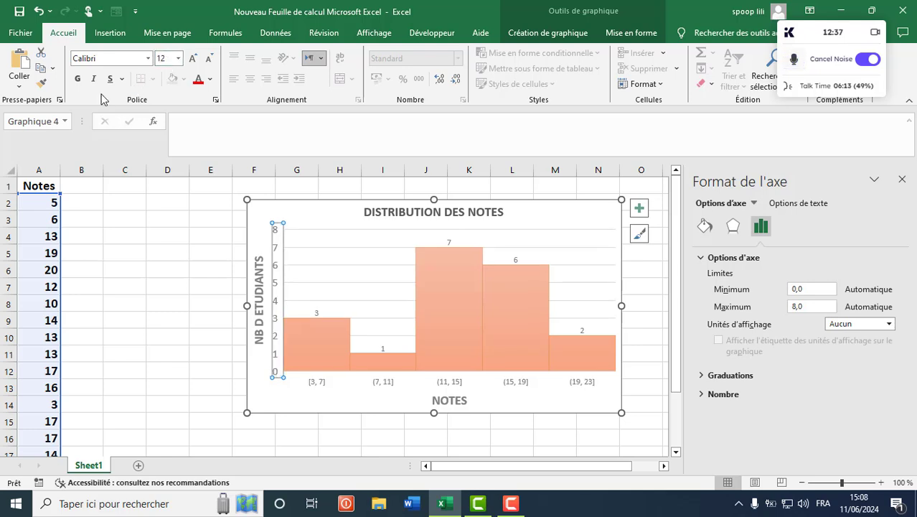
click(78, 80)
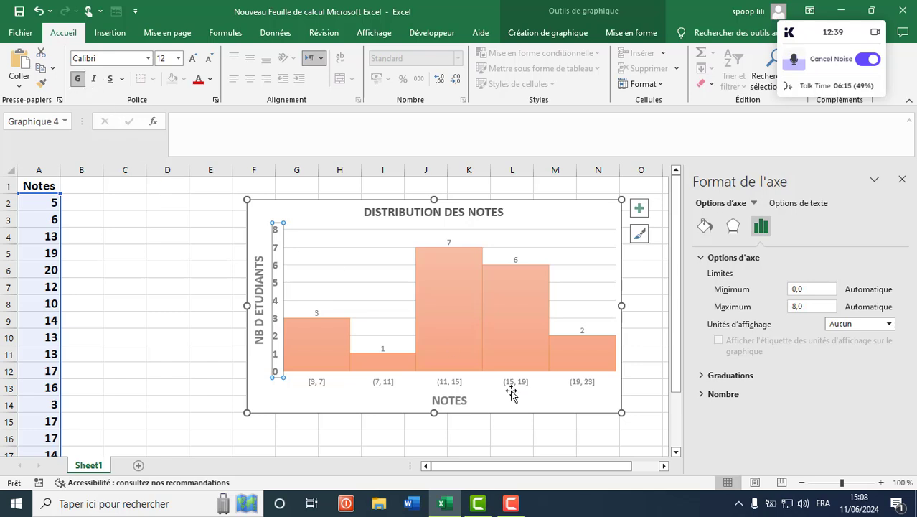
Step: Set the class interval labels of the histogram's horizontal axis to font size 12 and bold
click(558, 396)
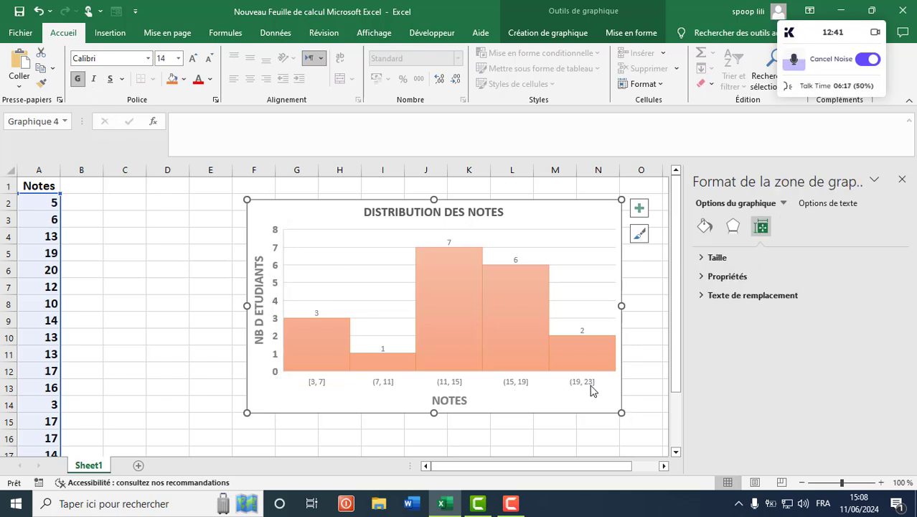
click(590, 385)
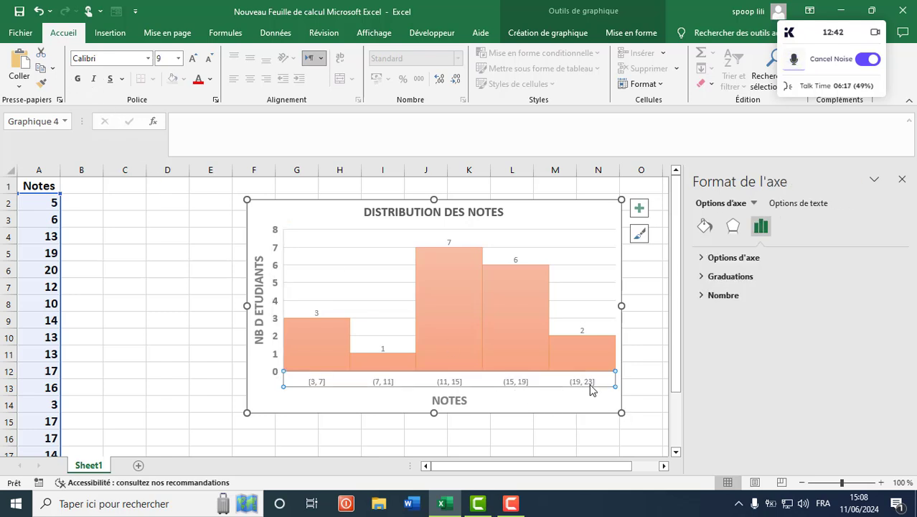
click(164, 61)
text(12)
key(Return)
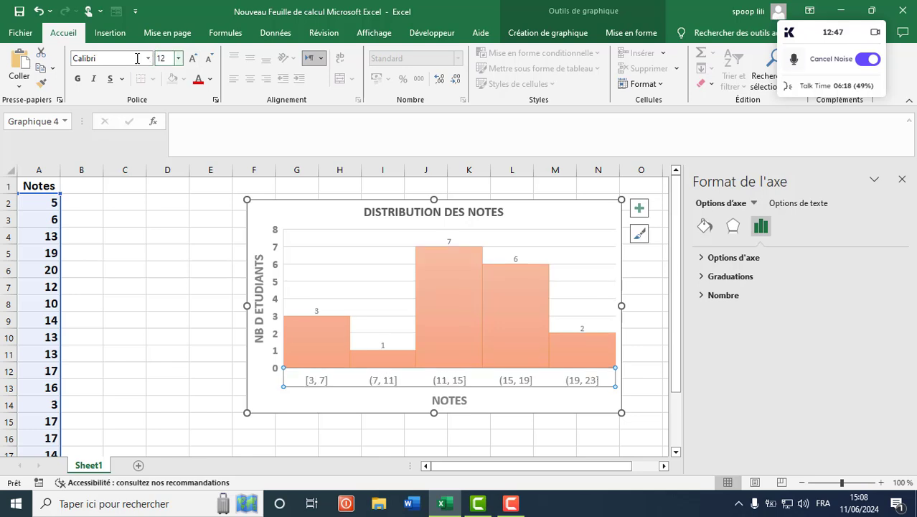
click(79, 82)
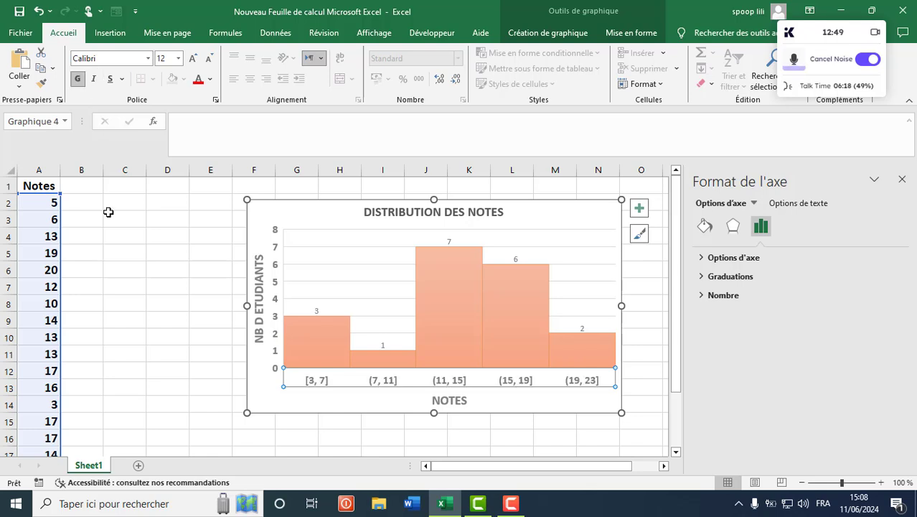
Step: Deselect the histogram and close the axis formatting pane to show the finished chart on the sheet
click(159, 268)
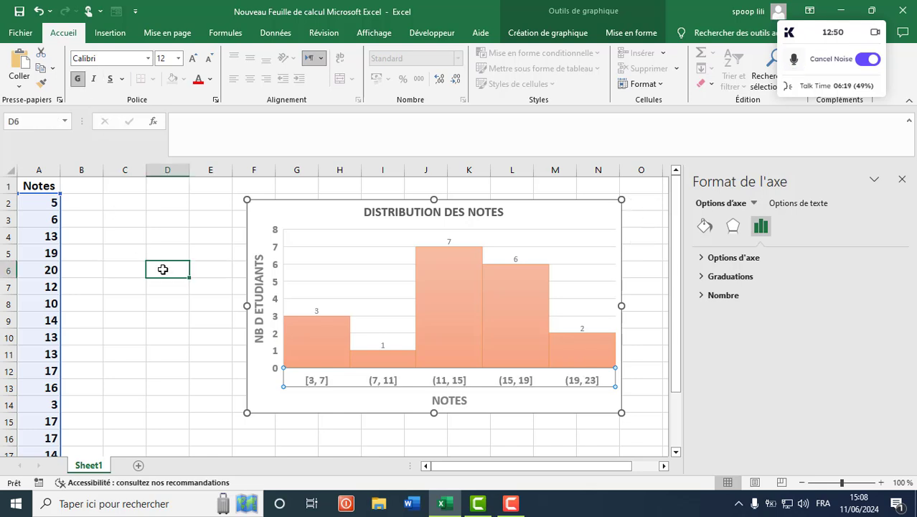
click(902, 179)
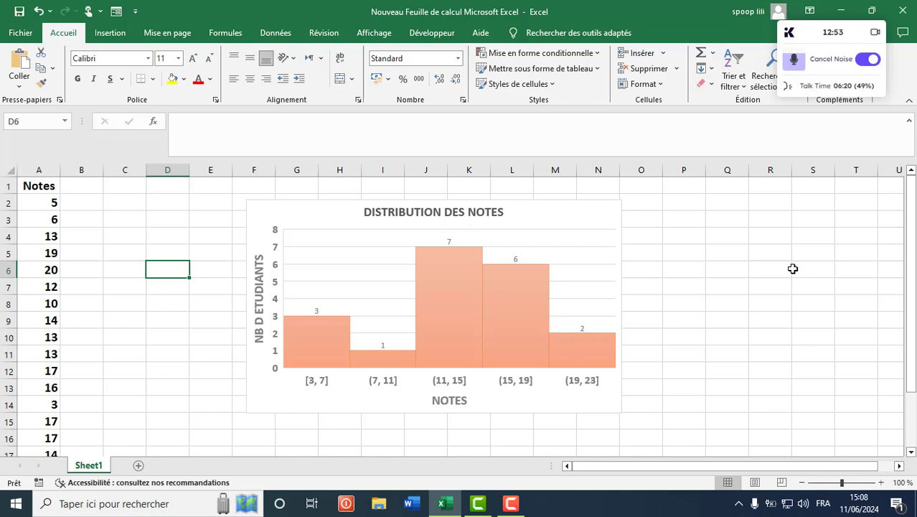
click(807, 273)
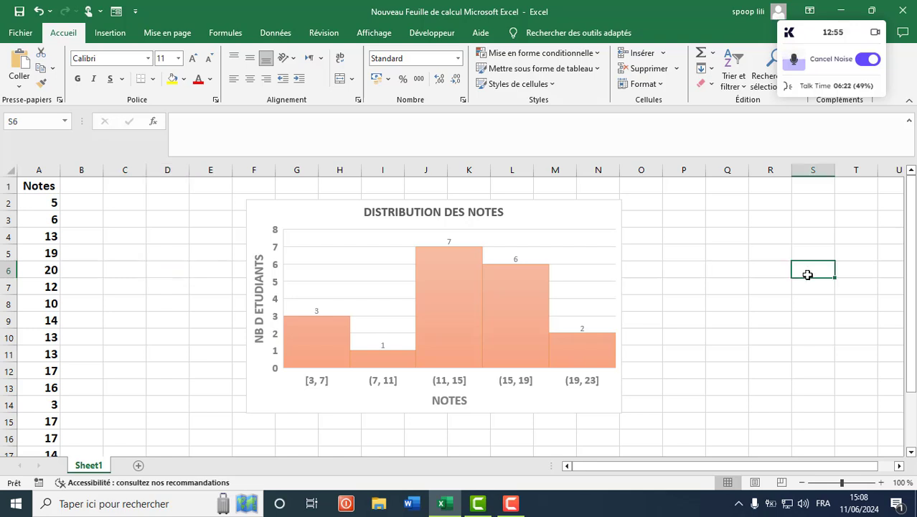